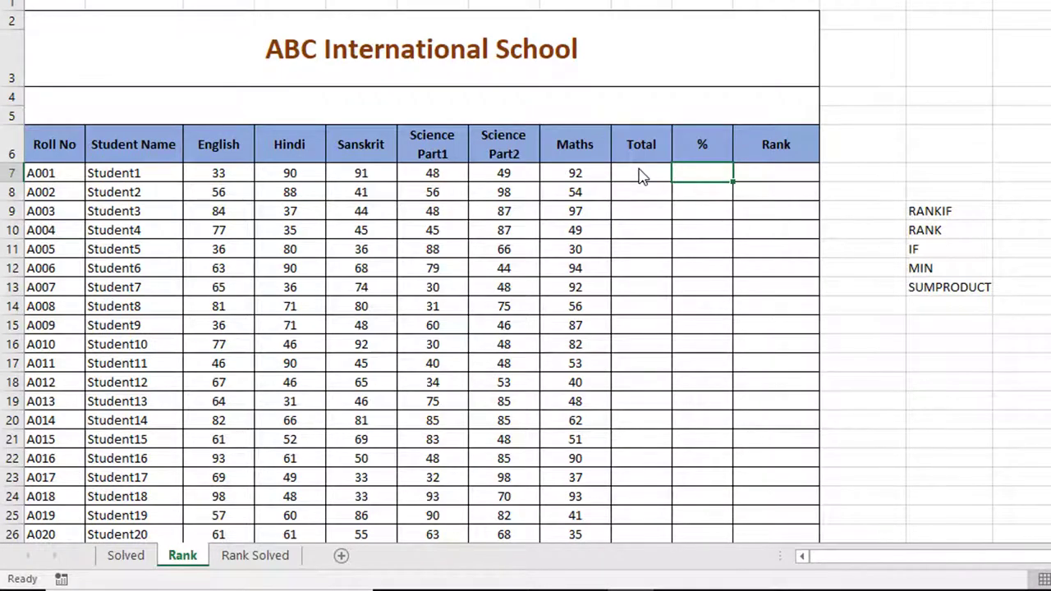
# Total Student1's marks with =SUM(C7:G7) in I7 and fill the formula down the Total column.
pyautogui.click(641, 174)
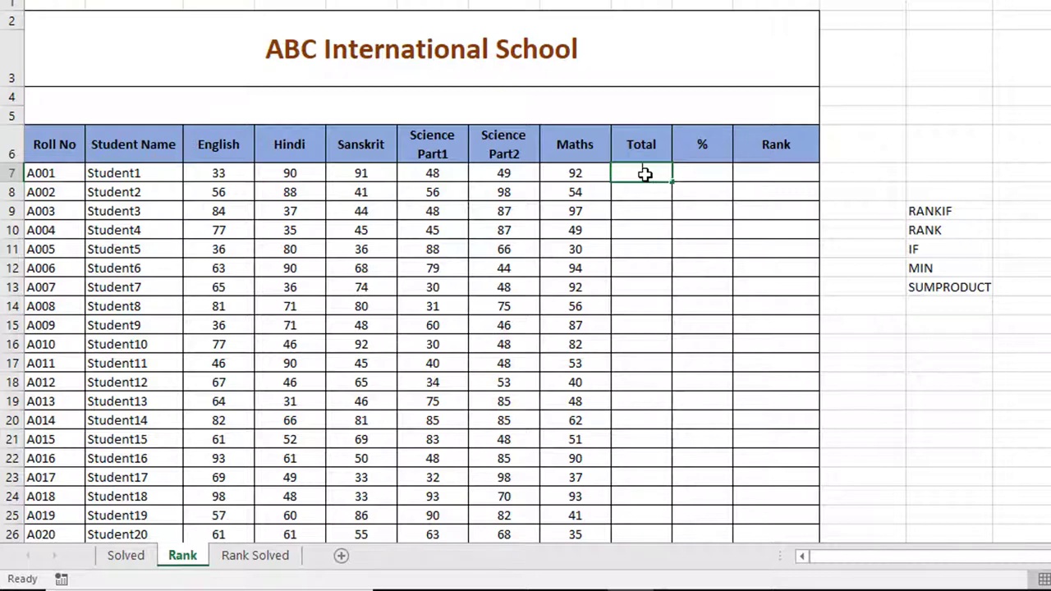
pyautogui.write('=')
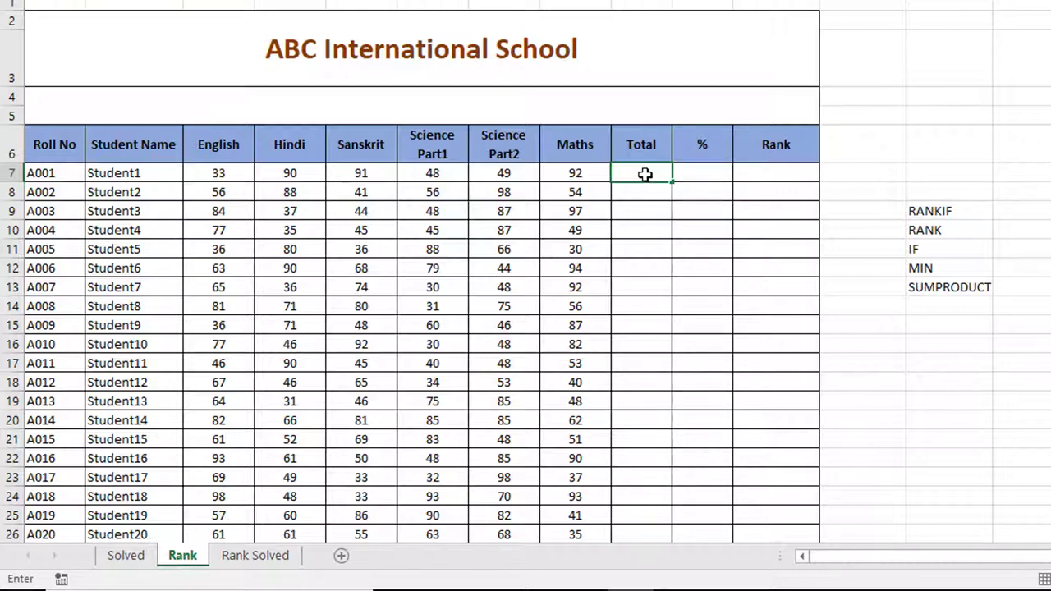
pyautogui.write('s')
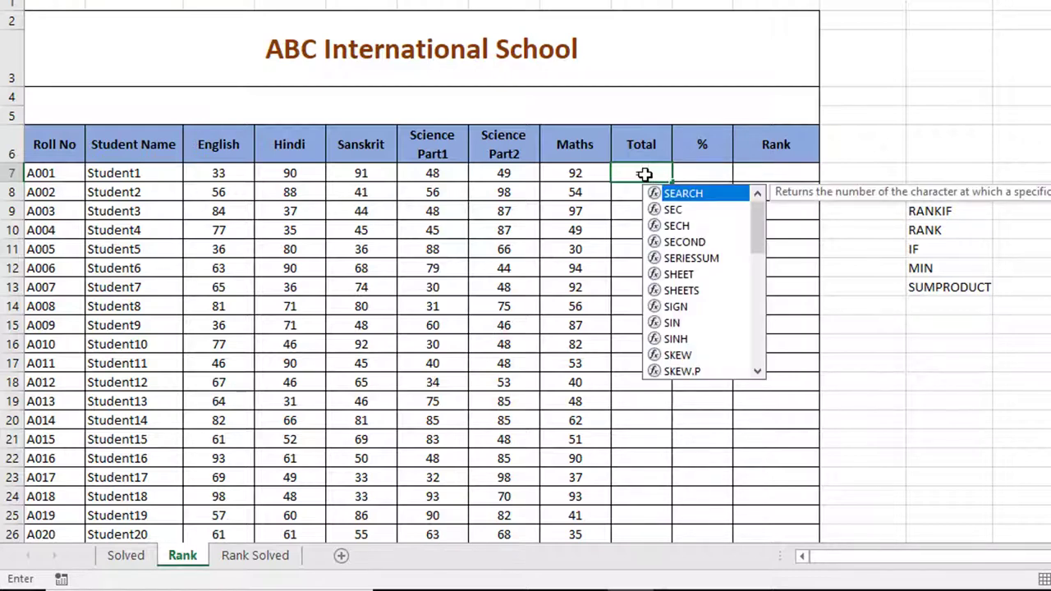
pyautogui.write('um')
pyautogui.press('Tab')
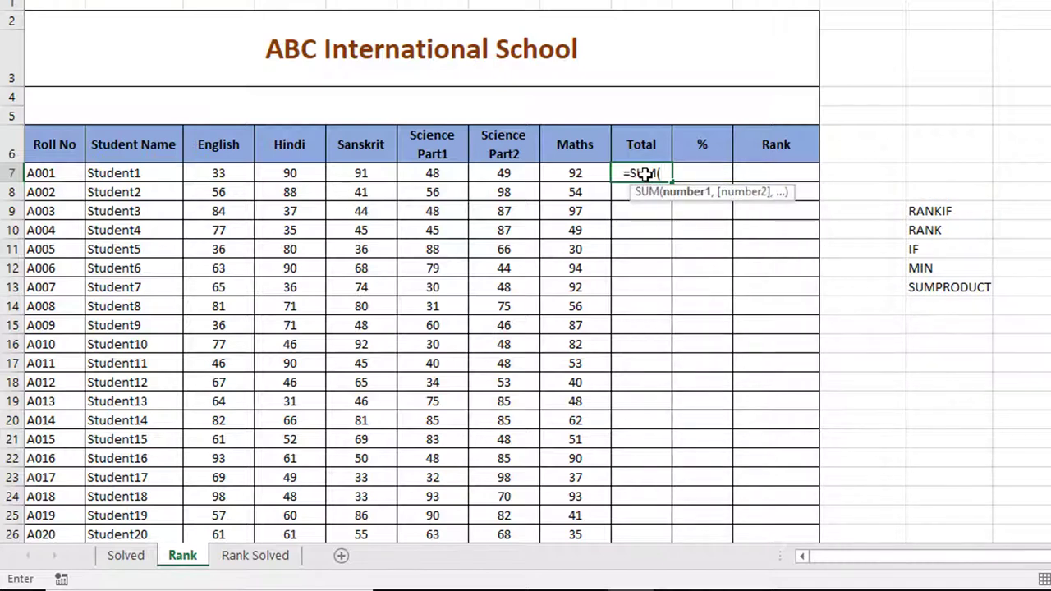
pyautogui.click(227, 173)
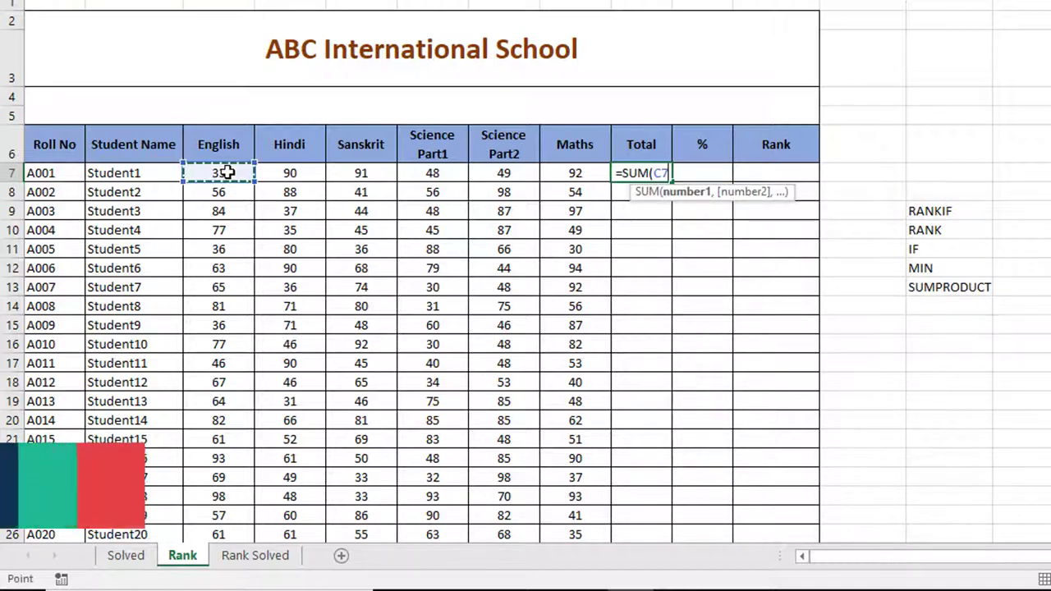
pyautogui.moveTo(226, 172); pyautogui.dragTo(516, 165)
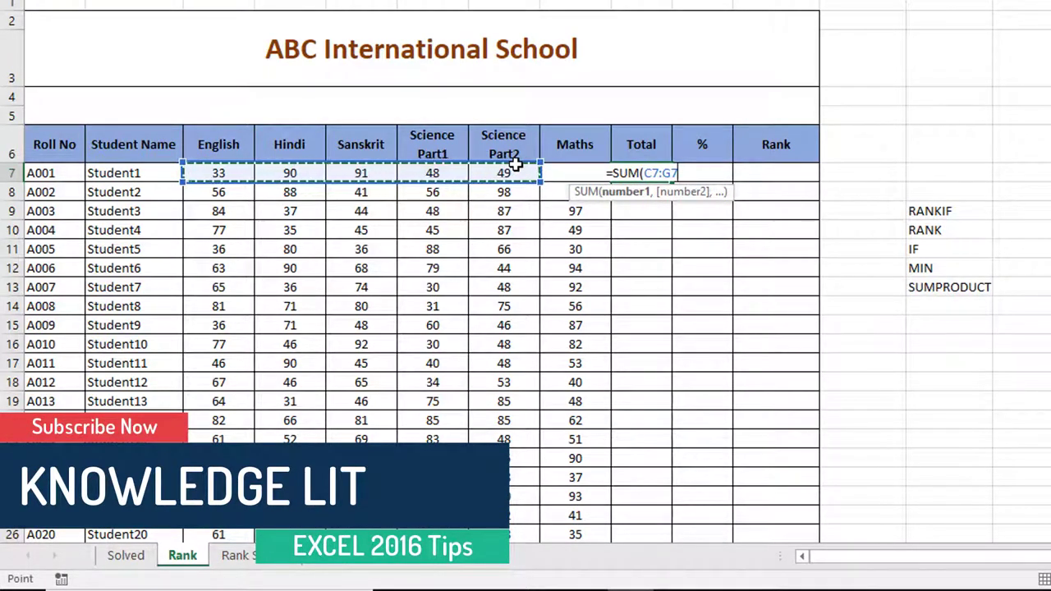
pyautogui.write(')')
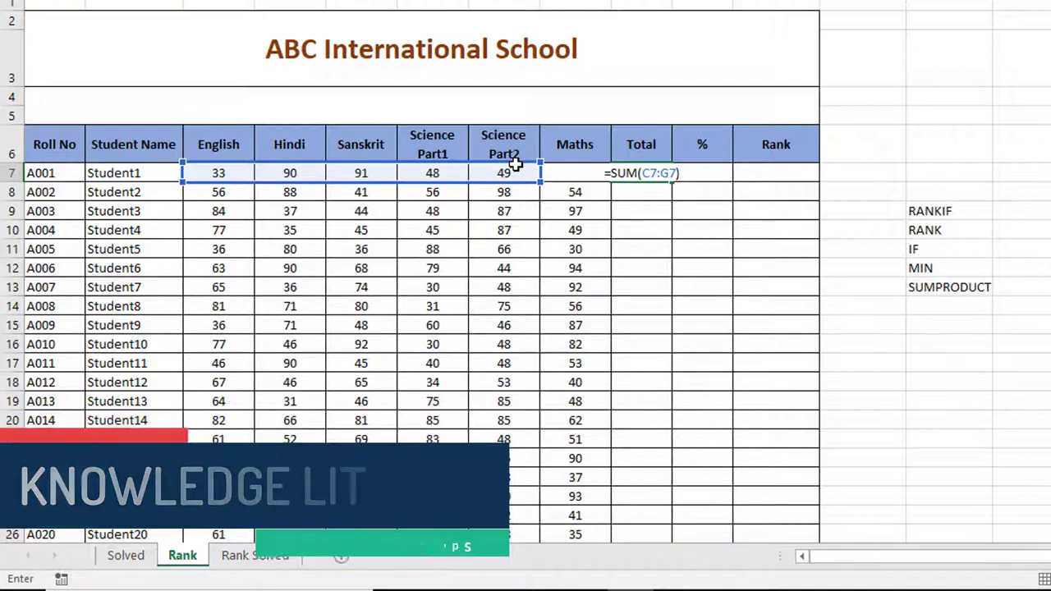
pyautogui.press('Return')
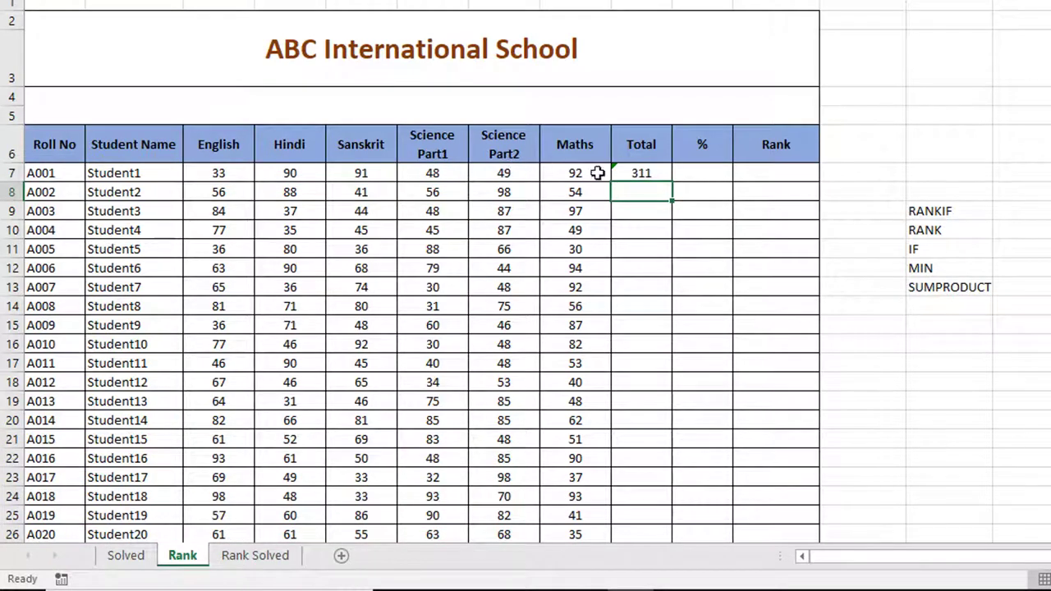
pyautogui.click(641, 175)
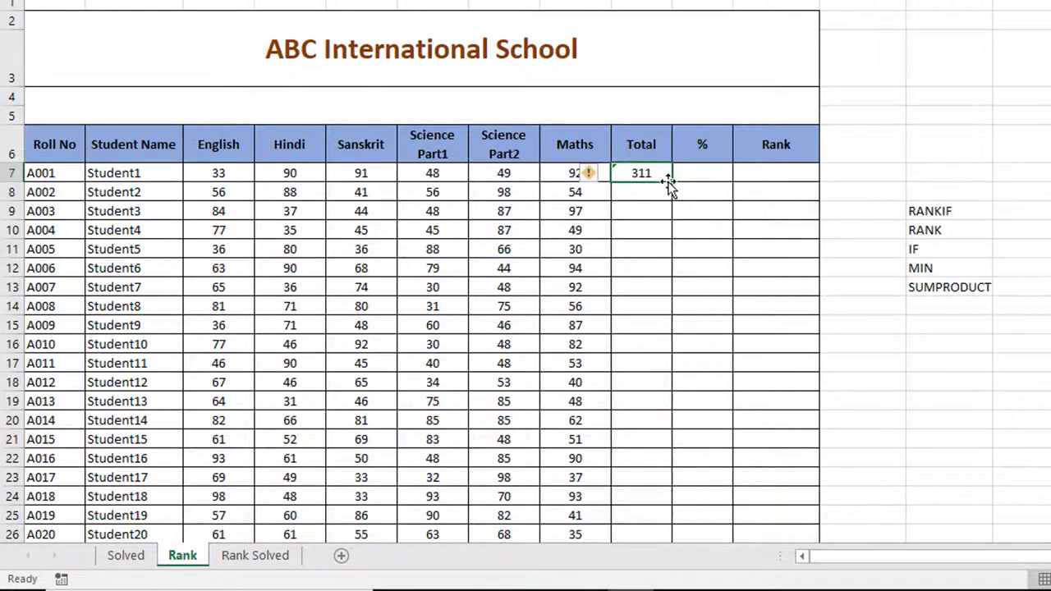
pyautogui.doubleClick(670, 180)
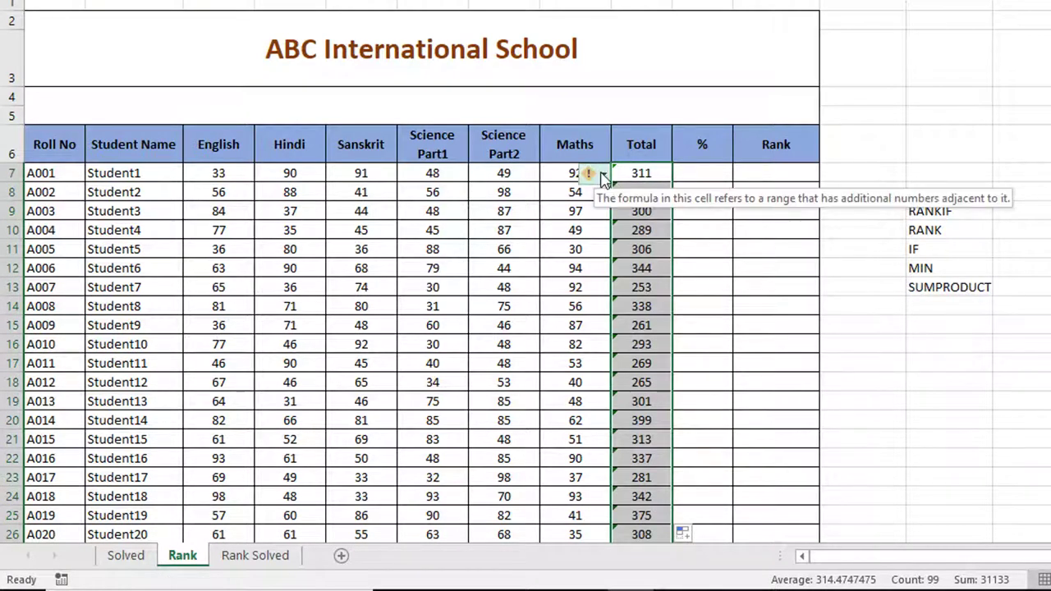
# Dismiss the omitted-adjacent-cells error flags on the Total column's formulas.
pyautogui.click(604, 178)
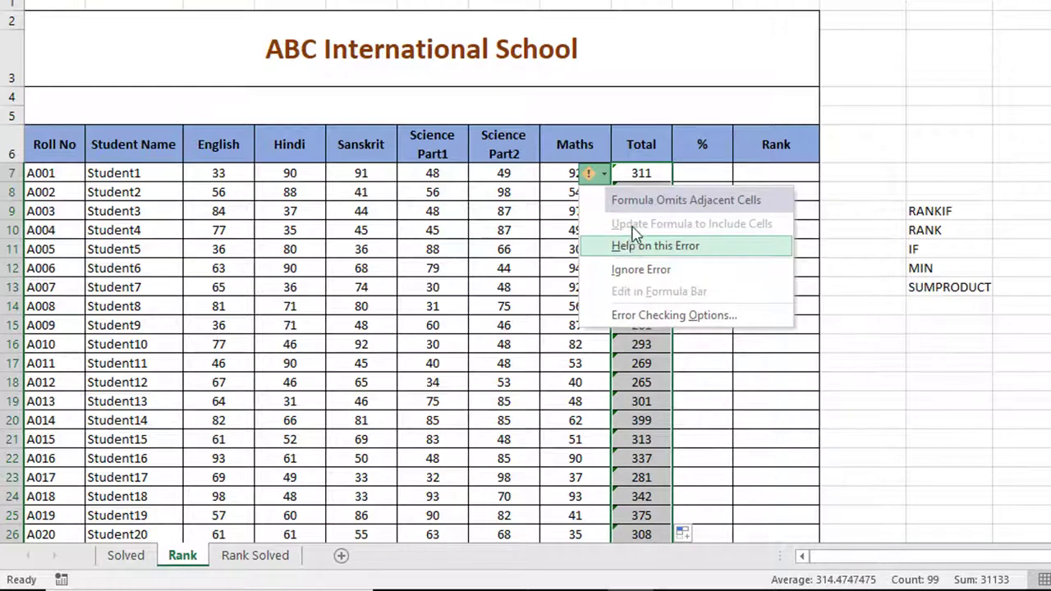
pyautogui.click(634, 174)
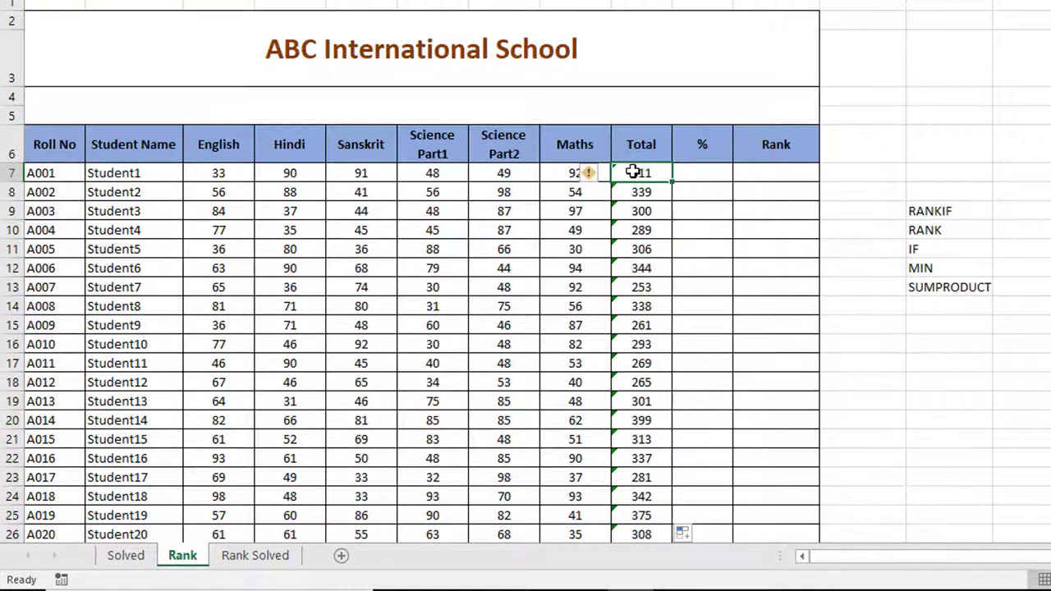
pyautogui.click(751, 172)
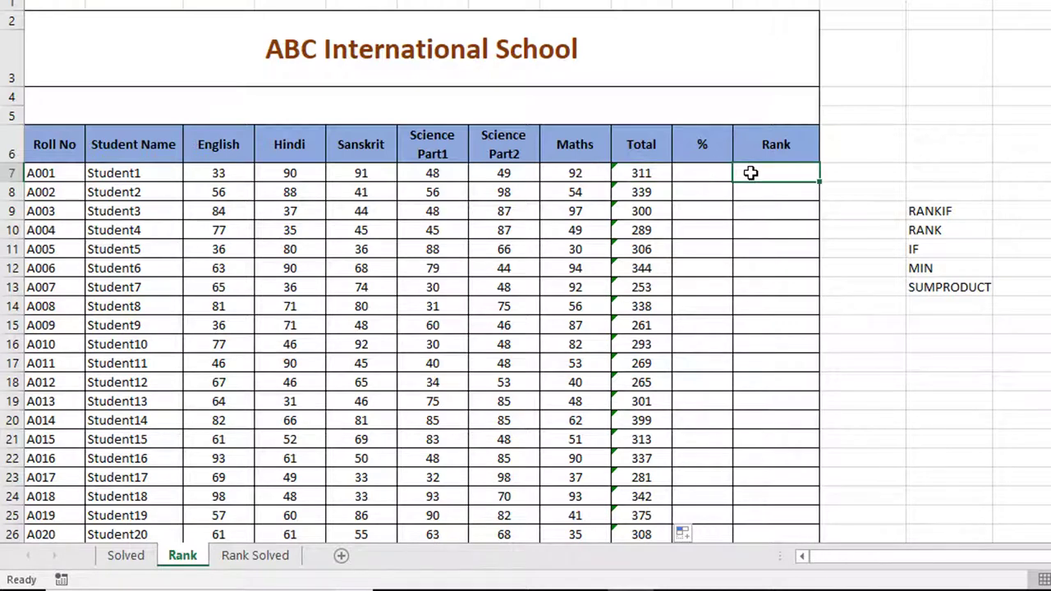
pyautogui.hotkey('ctrl', 'z')
pyautogui.click(769, 168)
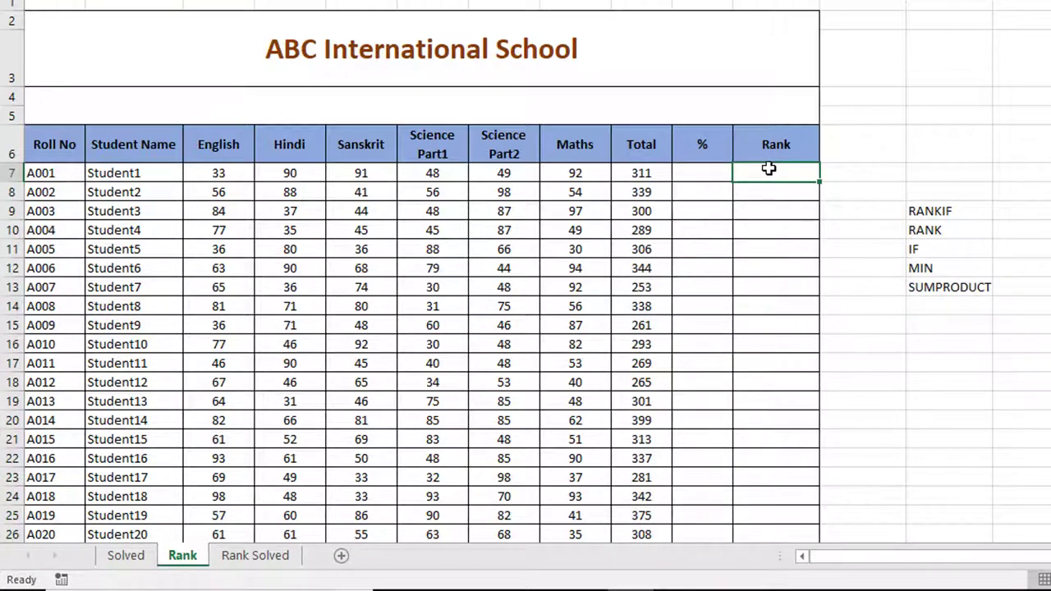
pyautogui.moveTo(758, 167); pyautogui.dragTo(717, 173)
pyautogui.click(716, 172)
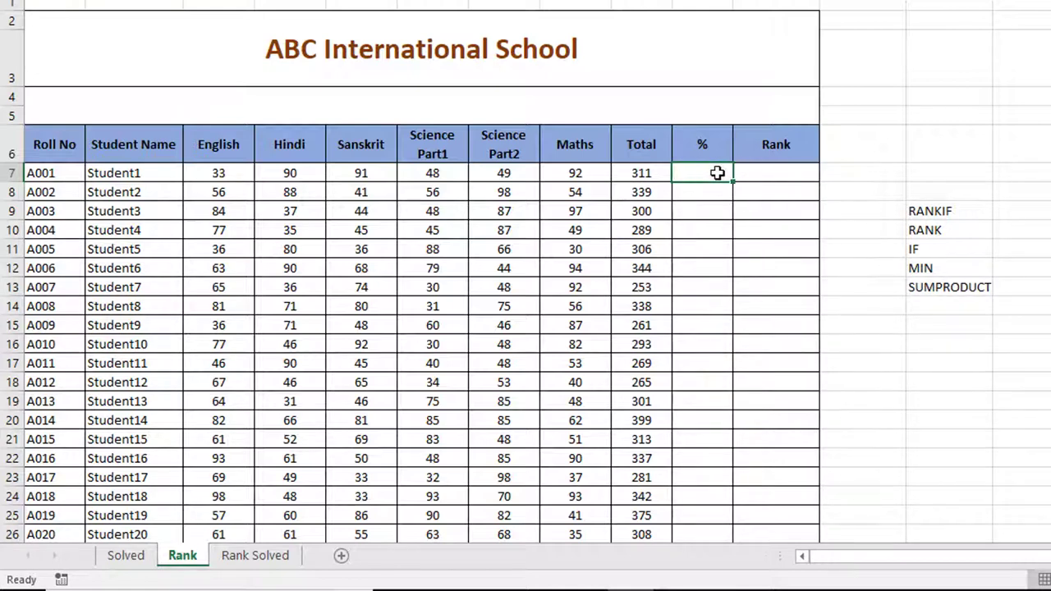
# In L7, enter an IF formula comparing MIN(C7:H7) with 35 and returning "Pass" or "Fail", and fill it down for all students.
pyautogui.click(847, 172)
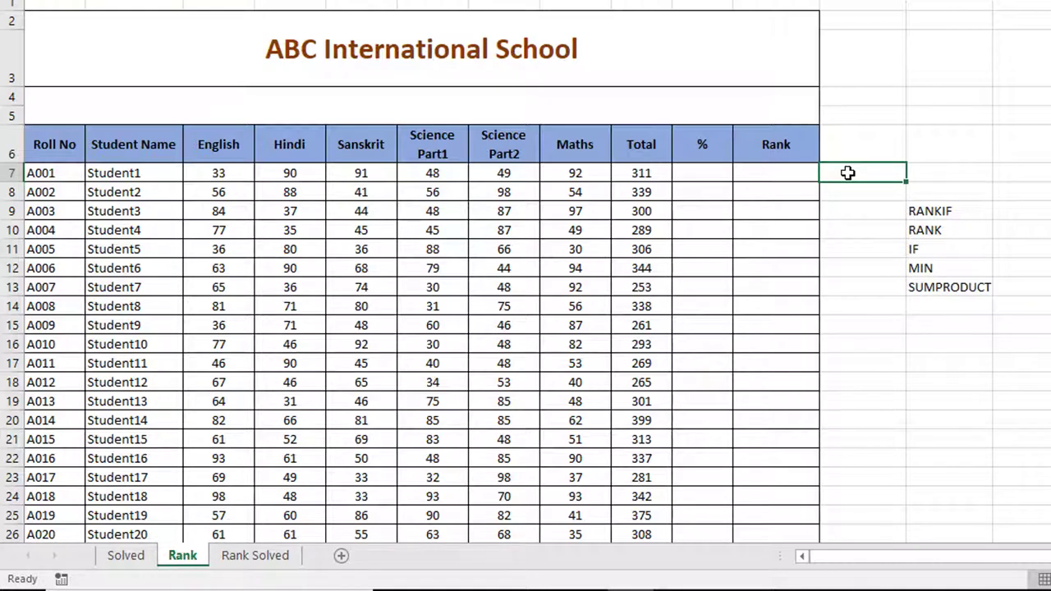
pyautogui.write('=IF(')
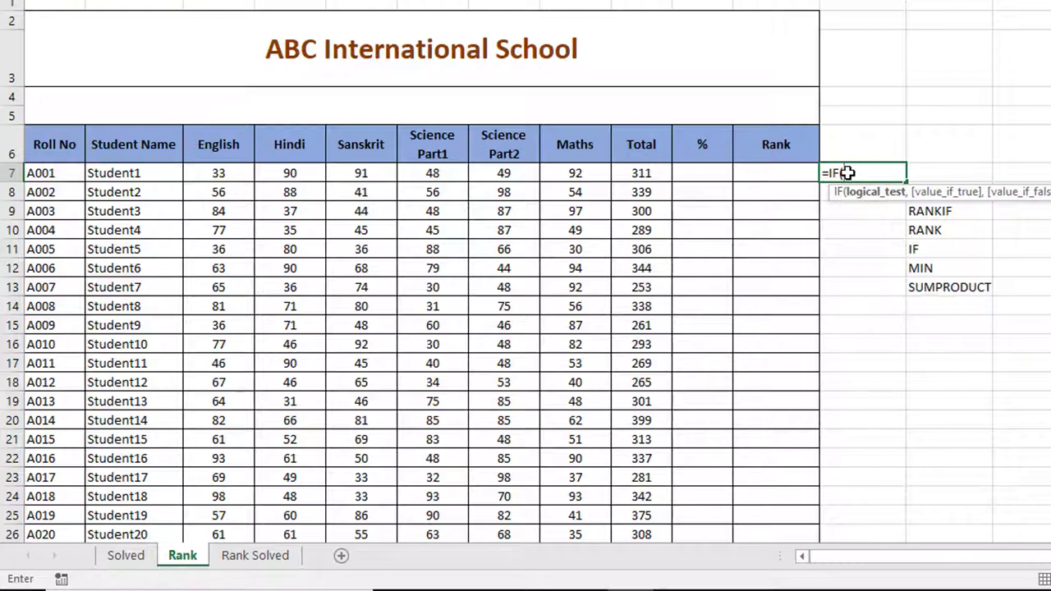
pyautogui.write('MIN(')
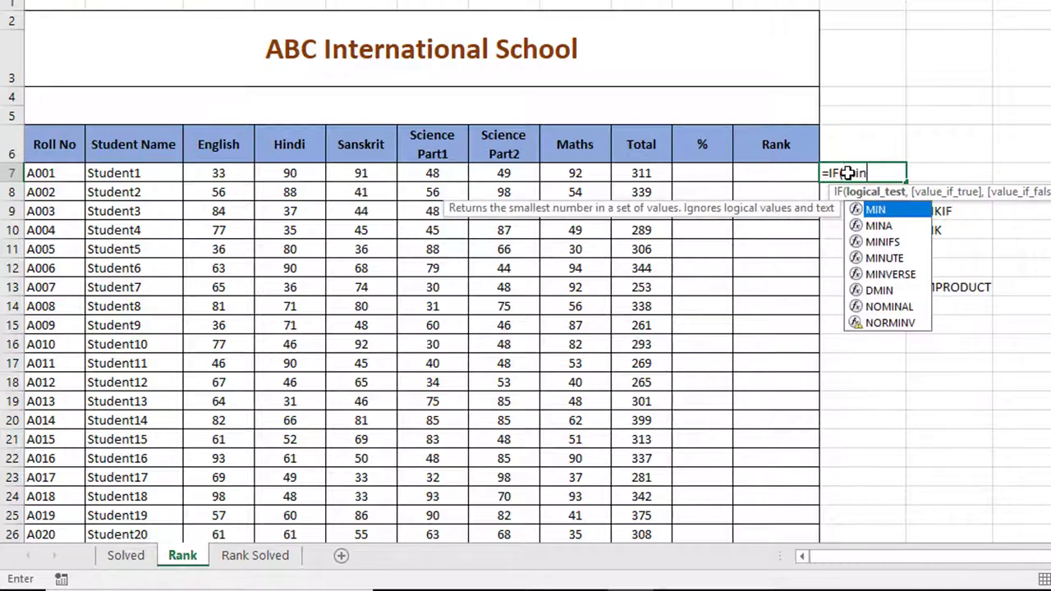
pyautogui.click(219, 175)
pyautogui.moveTo(219, 174); pyautogui.dragTo(565, 168)
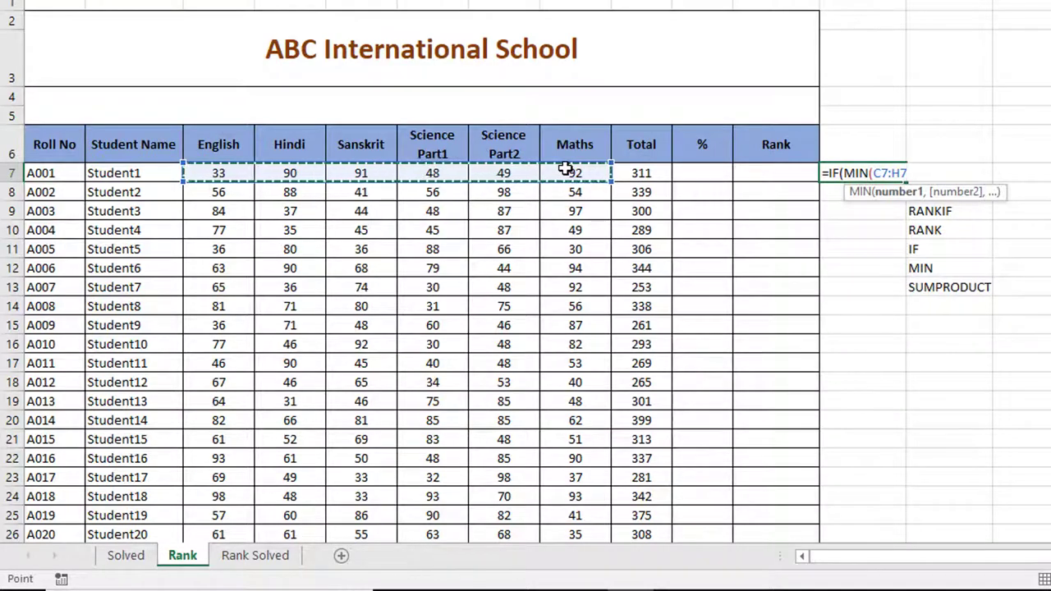
pyautogui.write(')<')
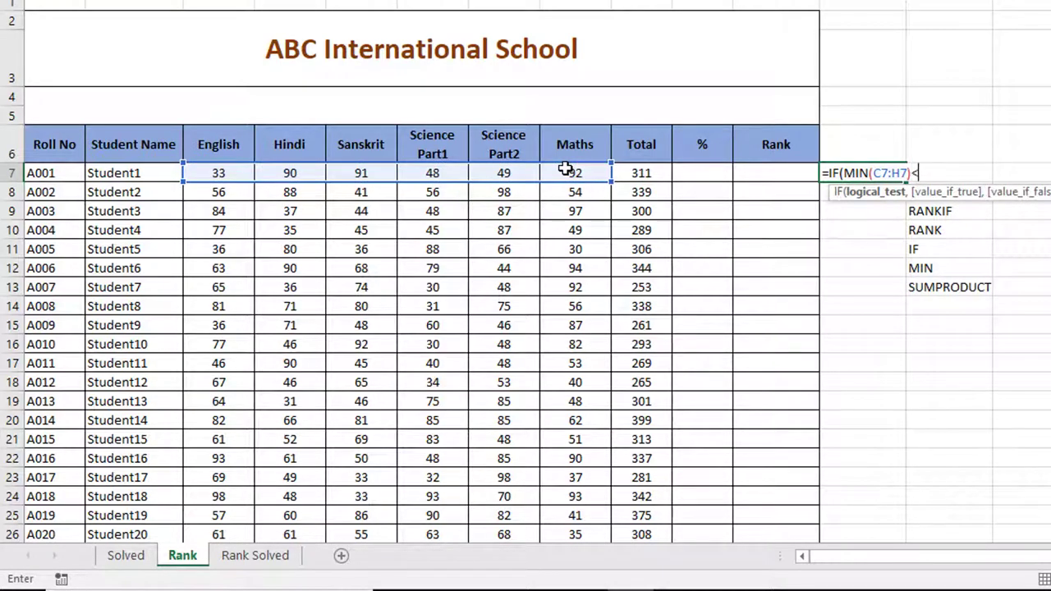
pyautogui.write('=35,')
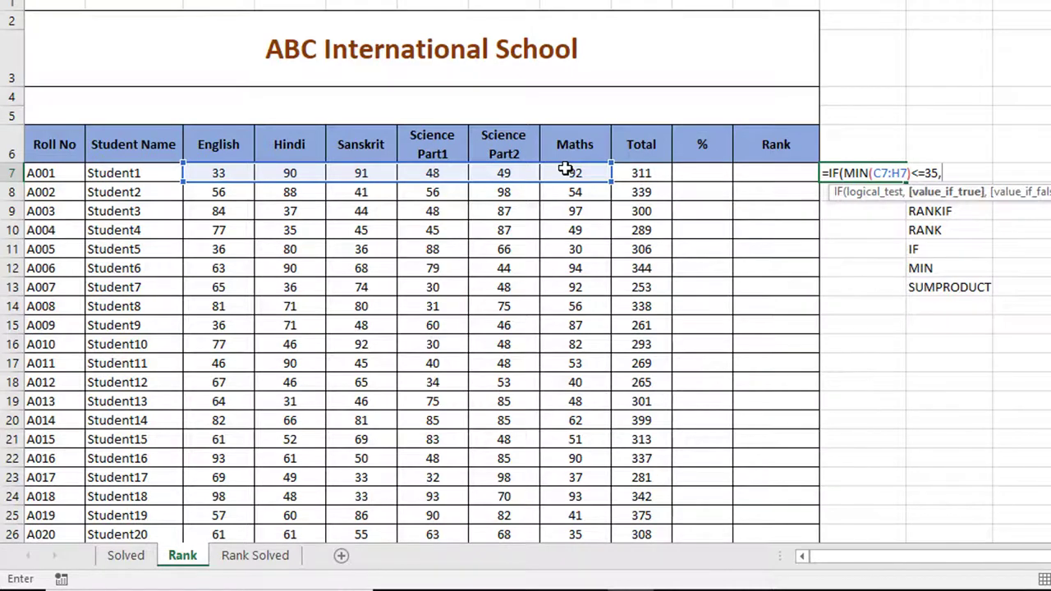
pyautogui.write('"Pass",')
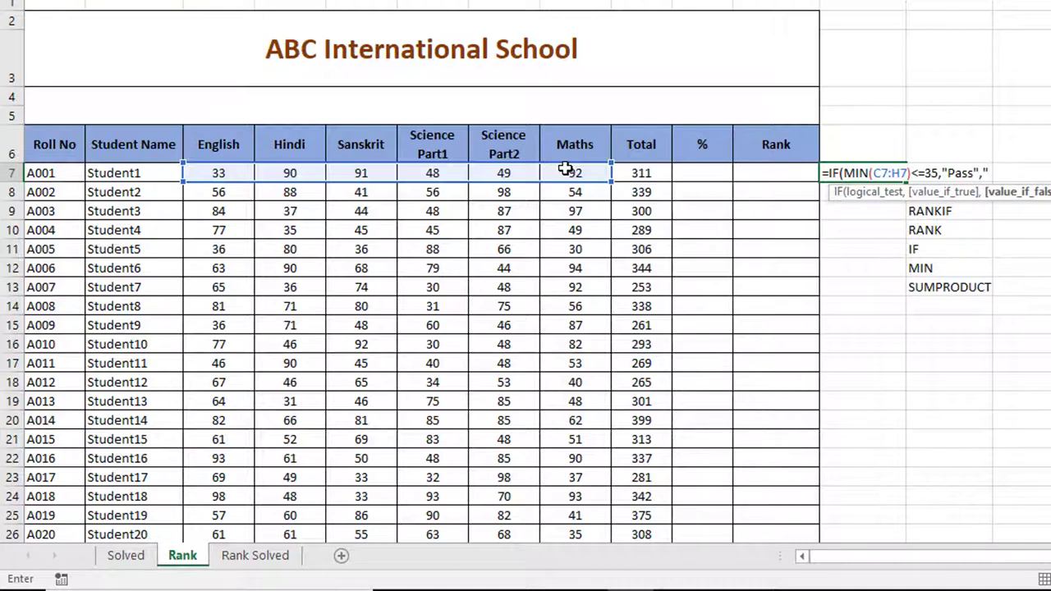
pyautogui.write('Fail"')
pyautogui.write(')')
pyautogui.press('Return')
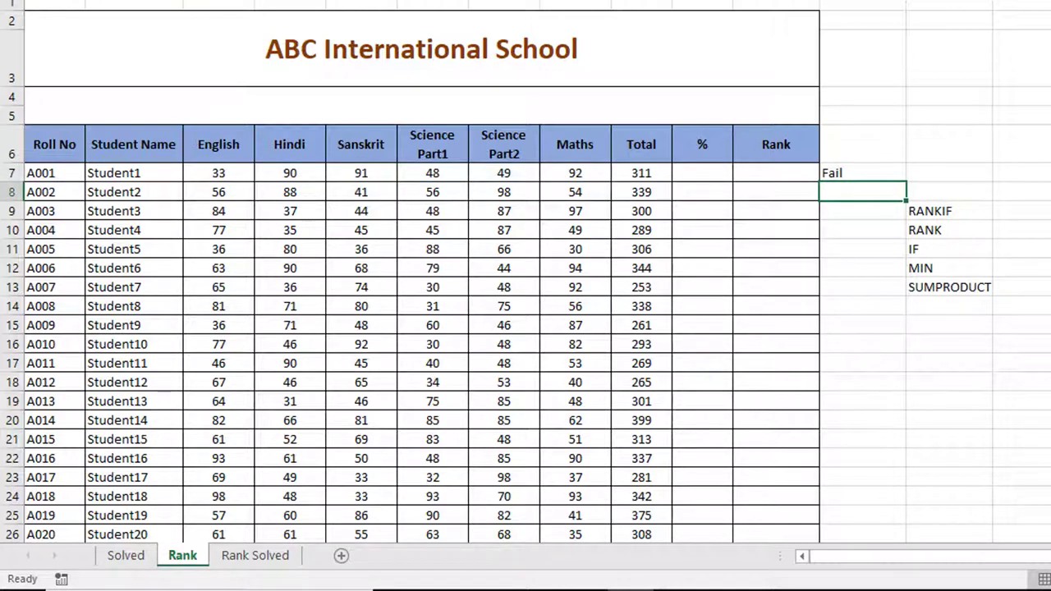
pyautogui.click(870, 176)
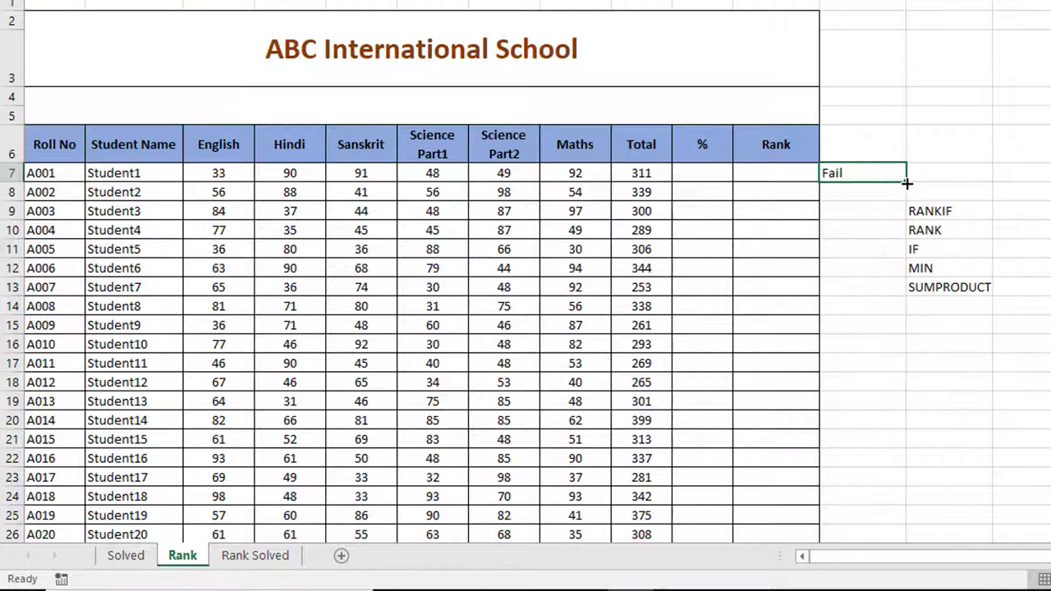
pyautogui.doubleClick(906, 184)
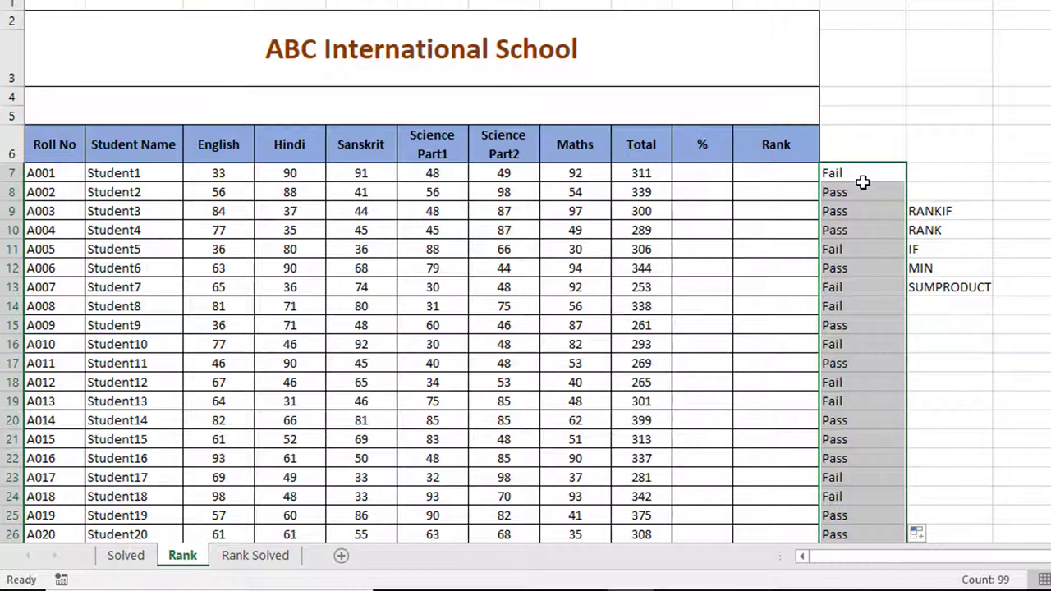
# Rank Student1's total in descending order with =RANK(I7,$I$7:$I$105,0) in K7 and fill the formula down for all students.
pyautogui.click(756, 174)
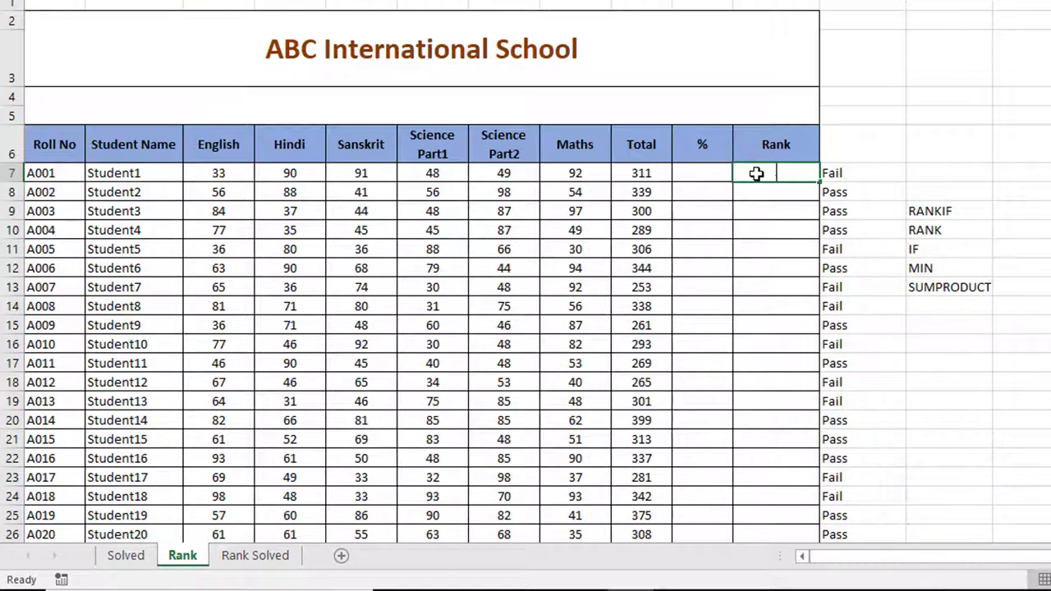
pyautogui.write('=rank')
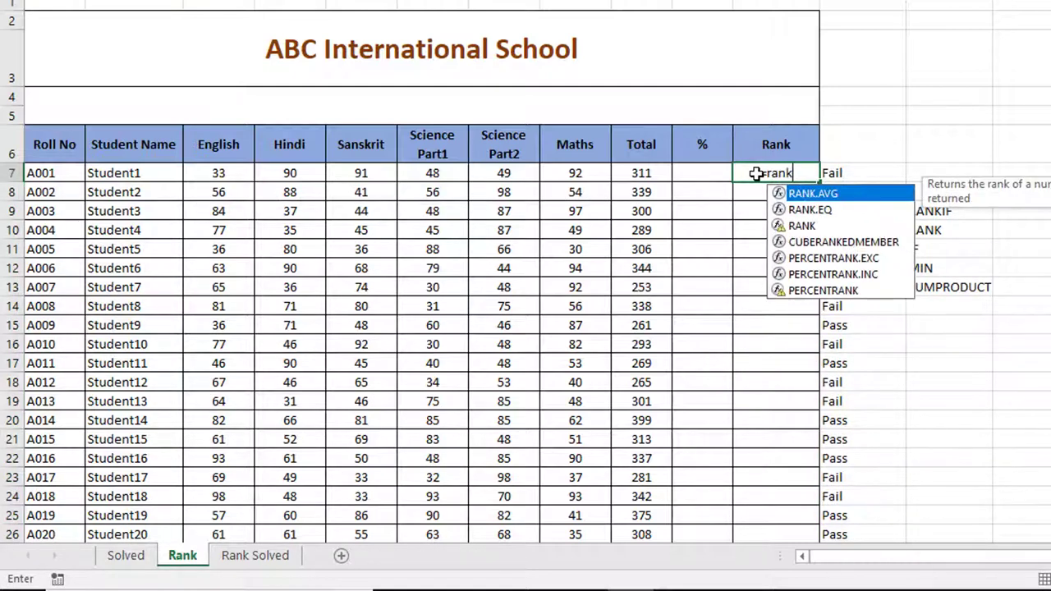
pyautogui.press('Down')
pyautogui.press('Down')
pyautogui.press('Tab')
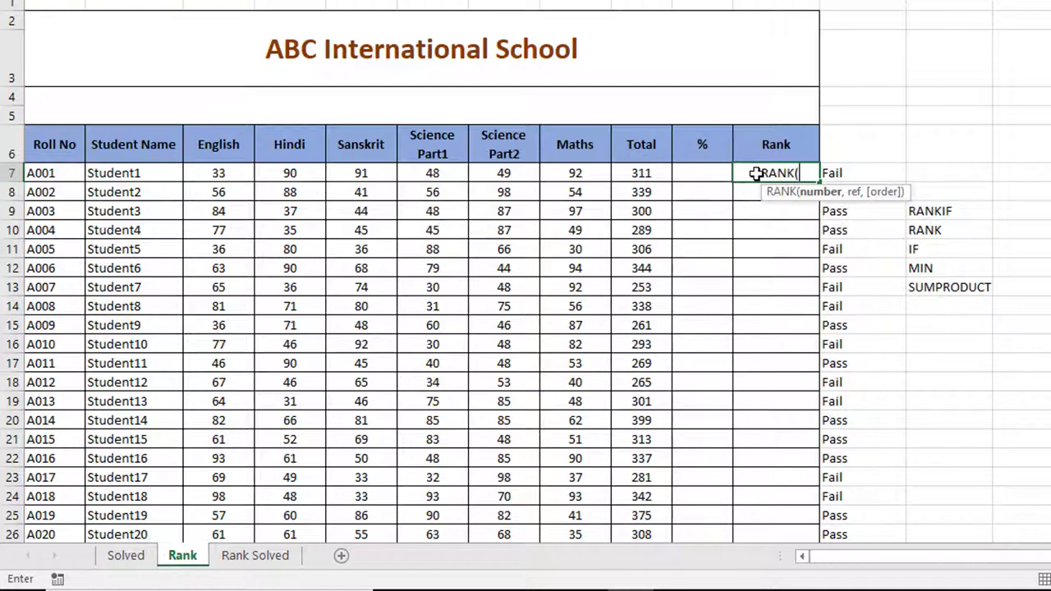
pyautogui.click(628, 171)
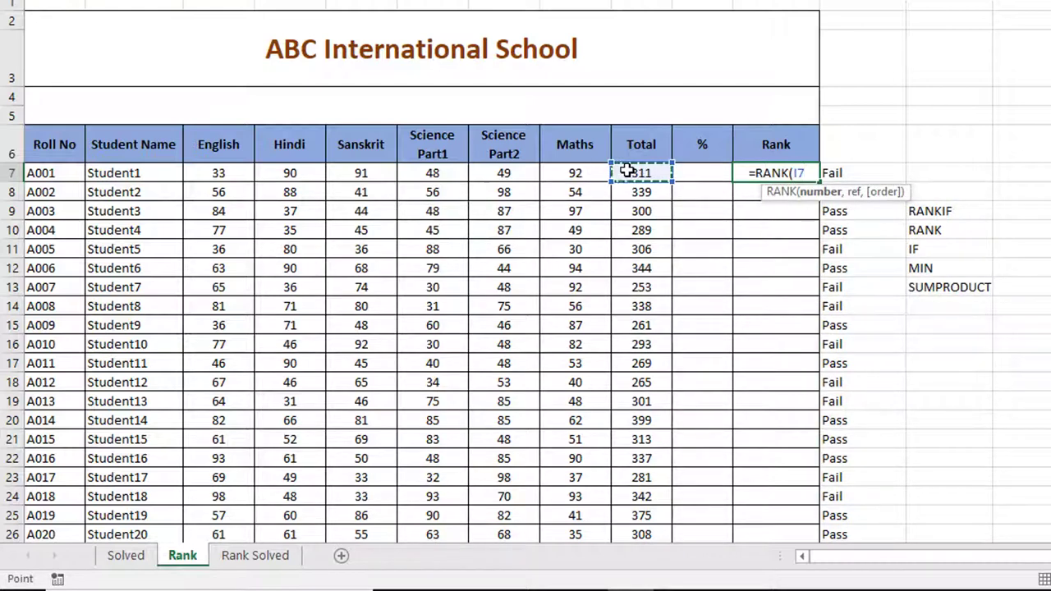
pyautogui.write(',')
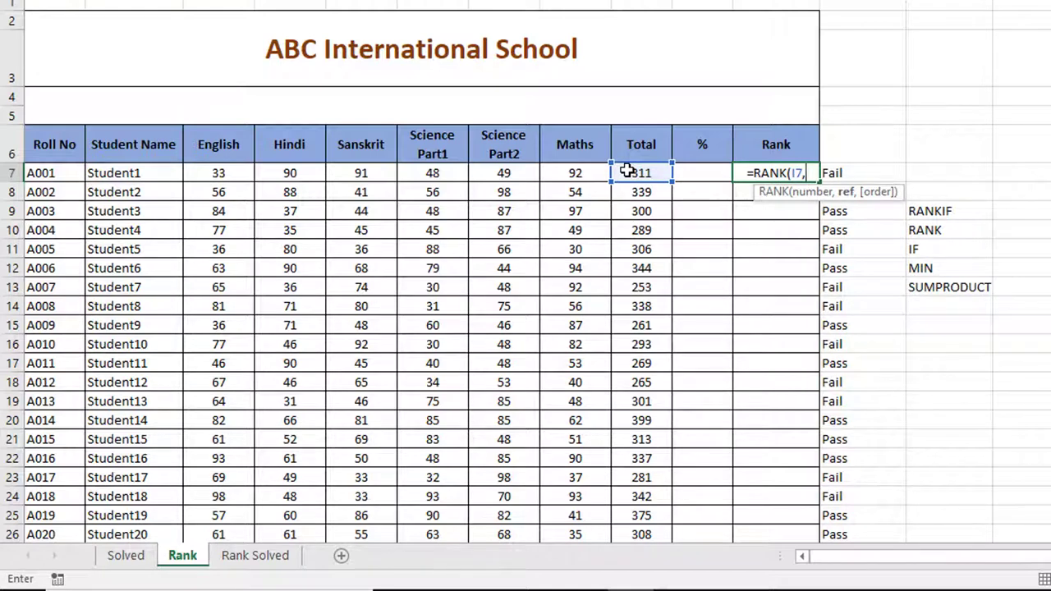
pyautogui.click(627, 171)
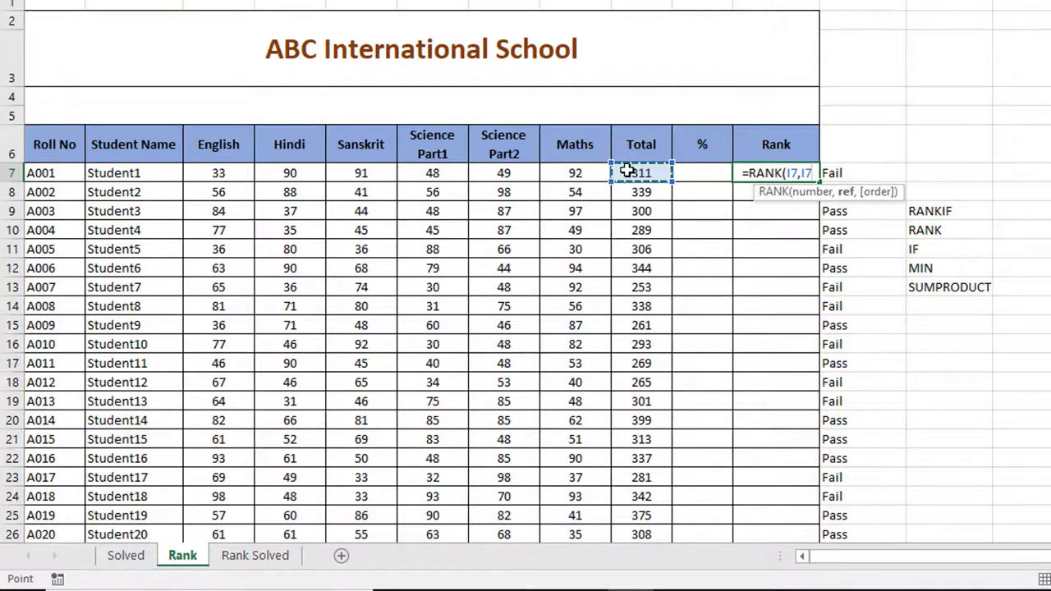
pyautogui.hotkey('ctrl', 'shift', 'Down')
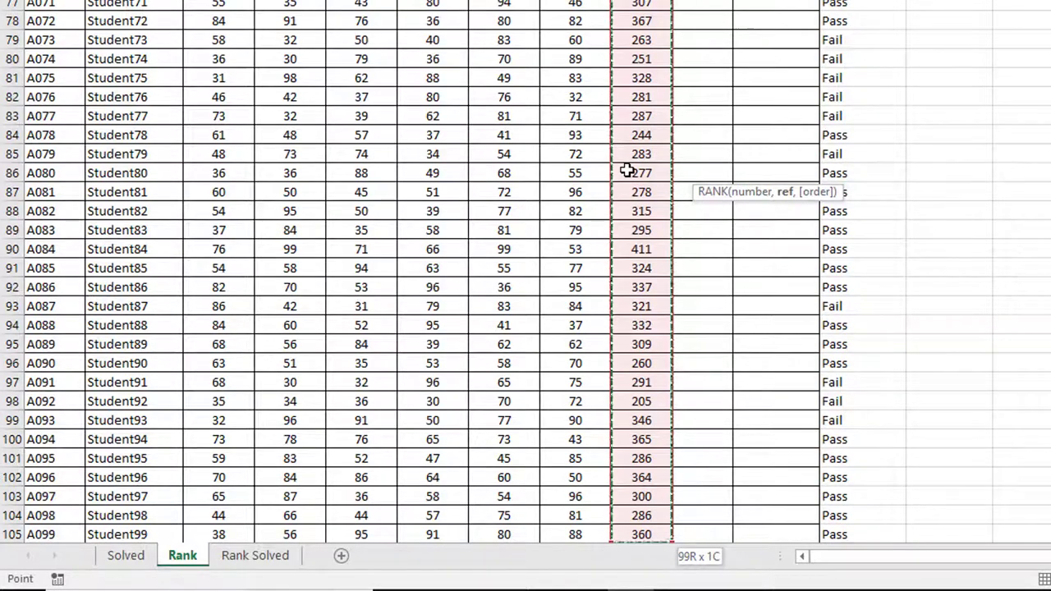
pyautogui.press('F4')
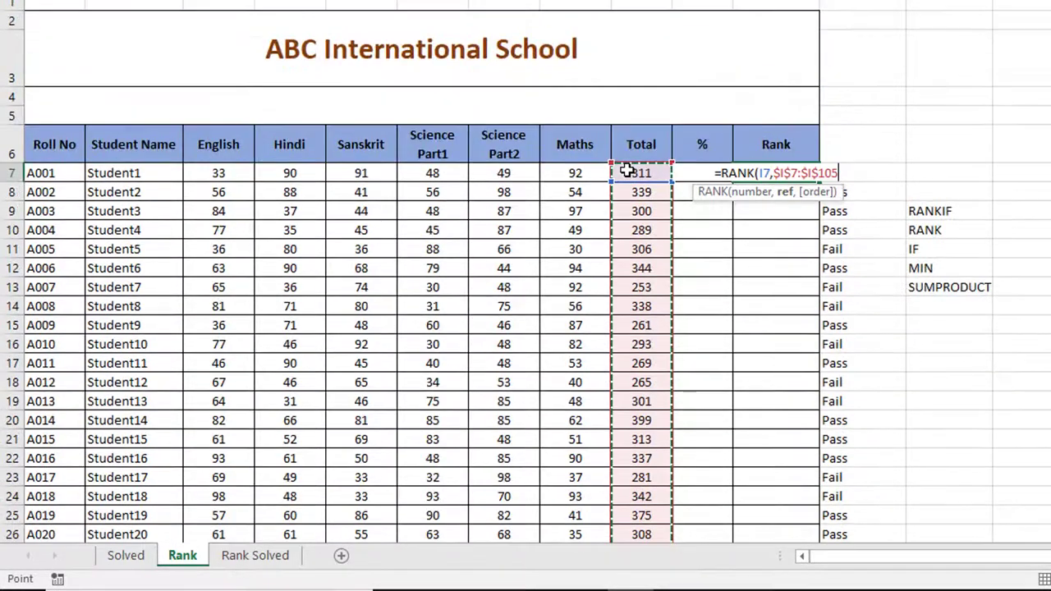
pyautogui.write(',')
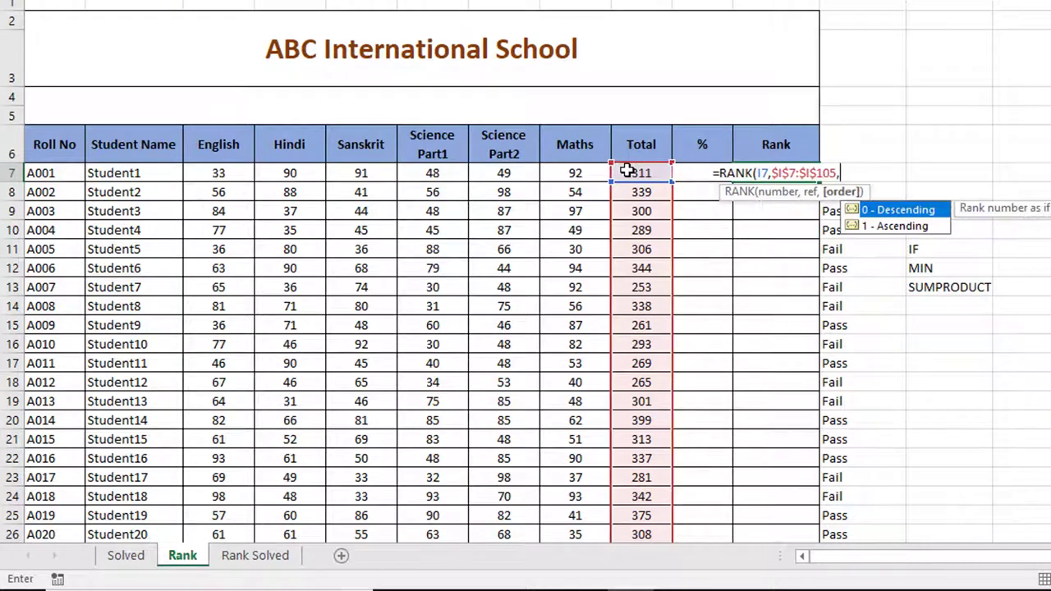
pyautogui.write('0')
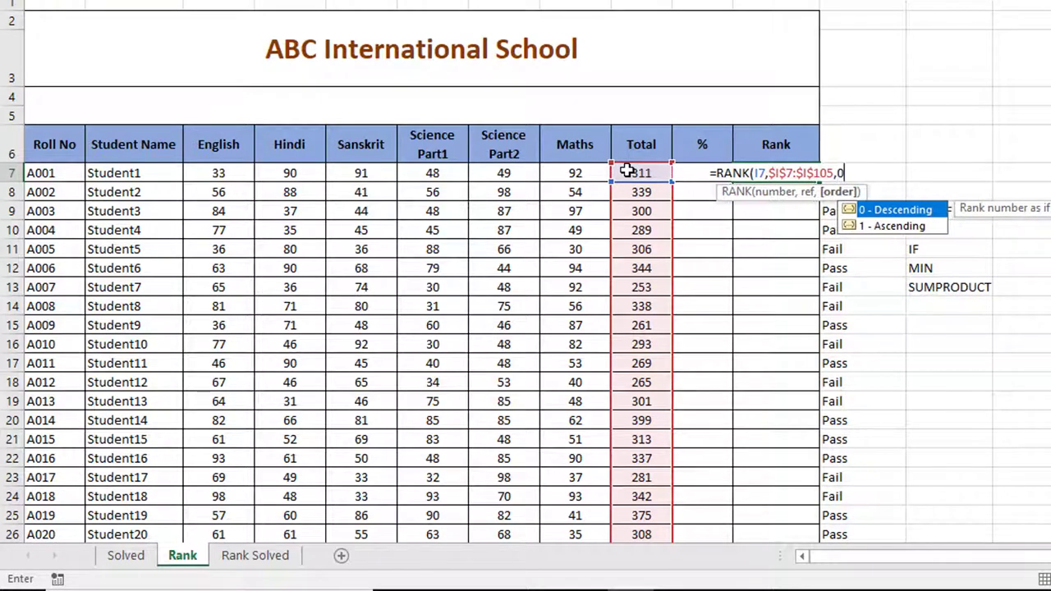
pyautogui.write(')')
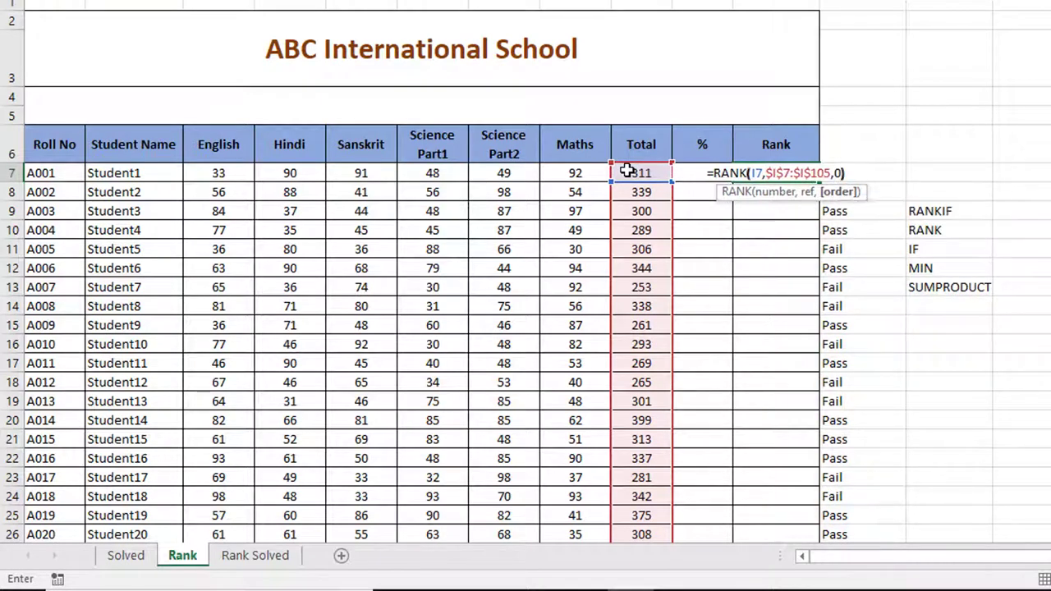
pyautogui.press('Return')
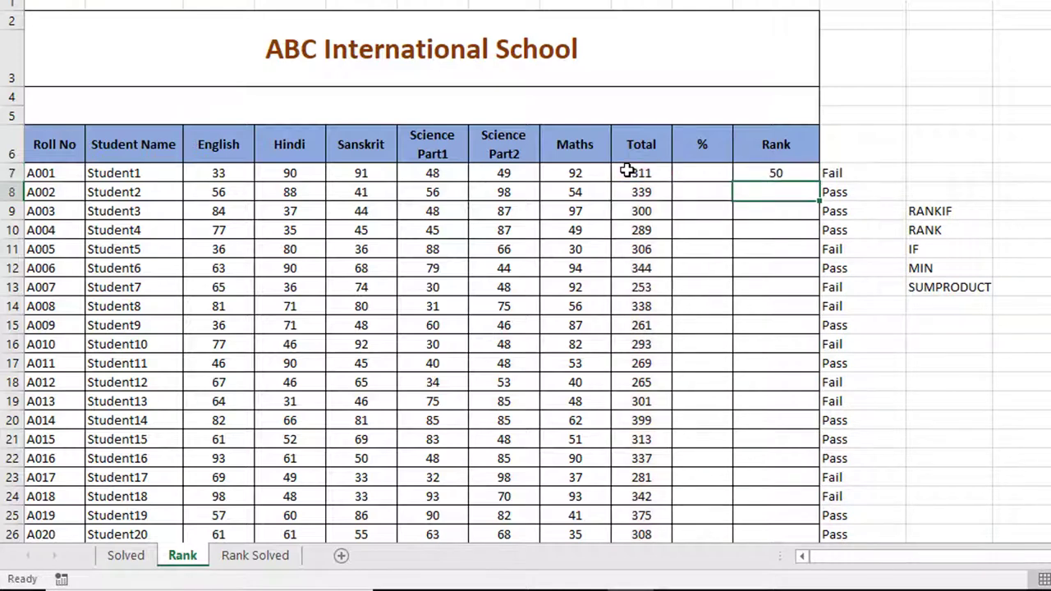
pyautogui.click(801, 172)
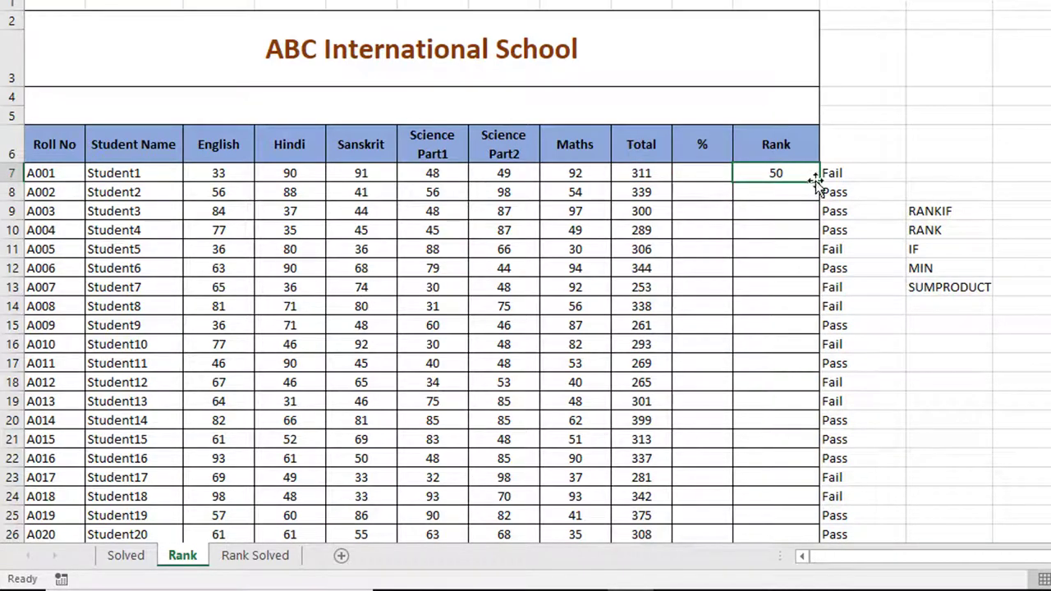
pyautogui.doubleClick(820, 182)
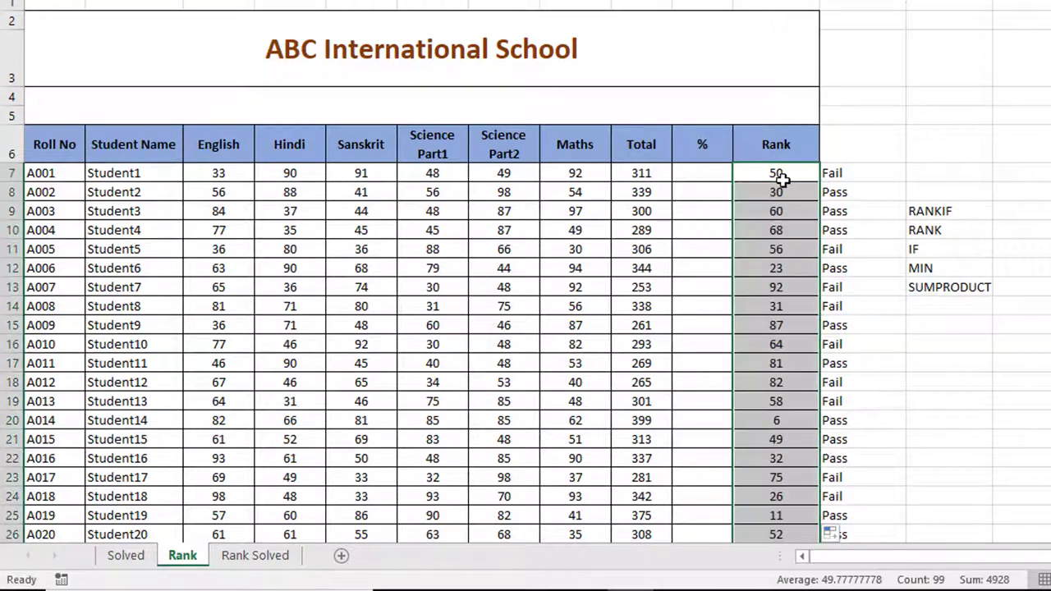
# Examine the ranks of the first dozen students in the Rank column.
pyautogui.click(780, 179)
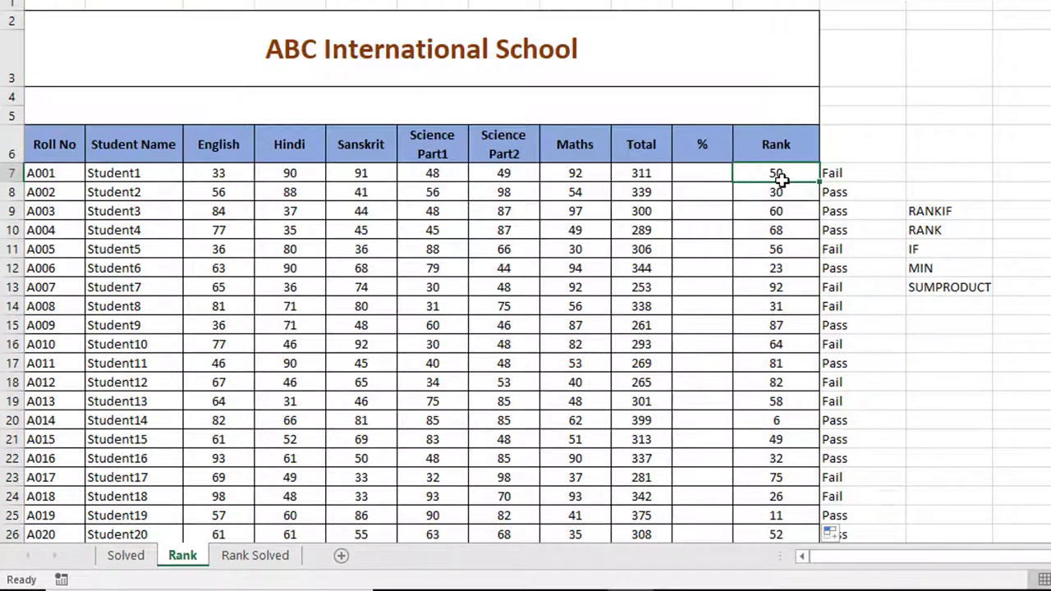
pyautogui.press('Down')
pyautogui.press('Down')
pyautogui.press('Down')
pyautogui.press('Down')
pyautogui.press('Down')
pyautogui.press('Down')
pyautogui.press('Down')
pyautogui.press('Down')
pyautogui.press('Down')
pyautogui.press('Down')
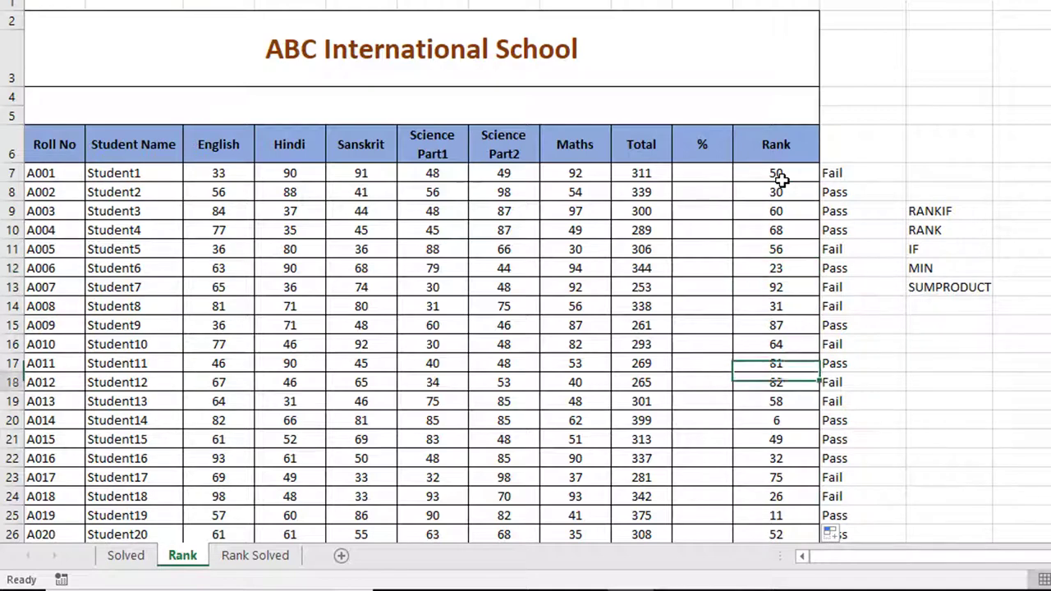
pyautogui.press('Down')
pyautogui.press('Up')
pyautogui.press('Up')
pyautogui.press('Up')
pyautogui.press('Up')
pyautogui.press('Up')
pyautogui.press('Up')
pyautogui.press('Up')
pyautogui.press('Up')
pyautogui.press('Up')
pyautogui.press('Up')
pyautogui.press('Up')
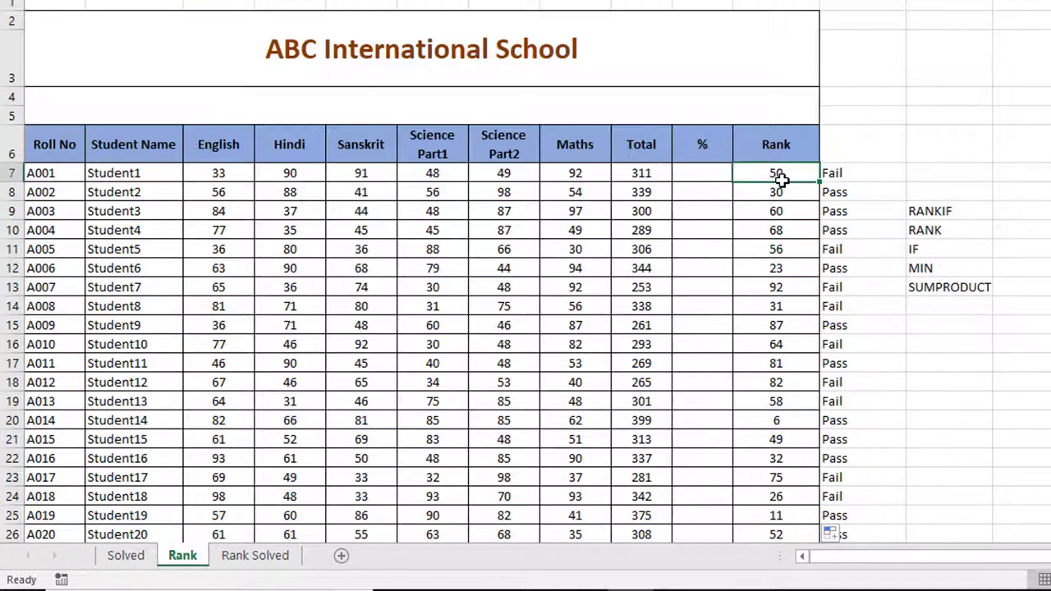
# Clear the ranks from K7:K105 and the Pass/Fail results from L7:L105.
pyautogui.hotkey('ctrl', 'shift', 'Down')
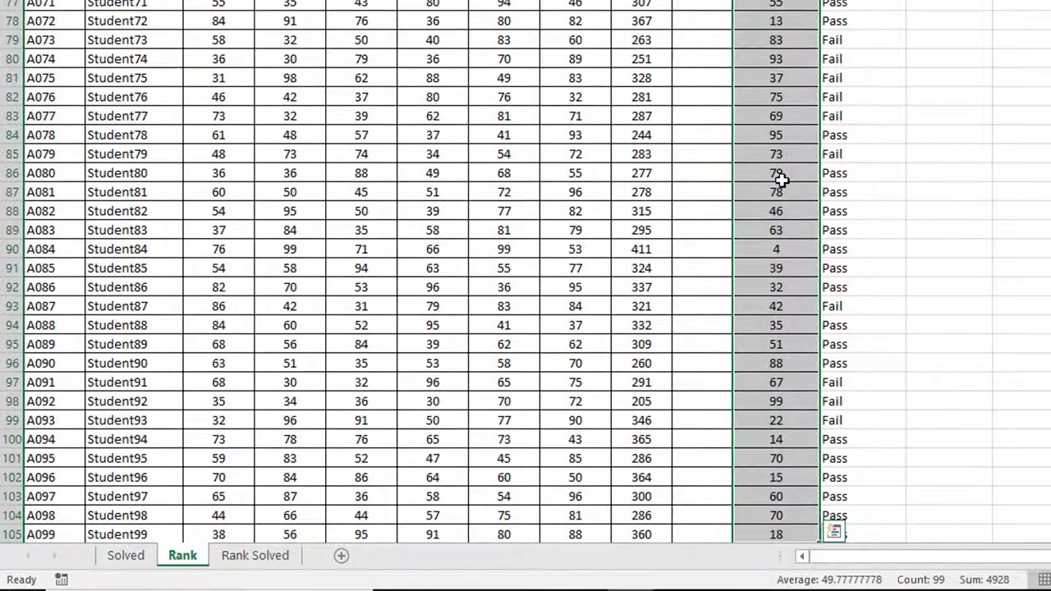
pyautogui.hotkey('ctrl', 'BackSpace')
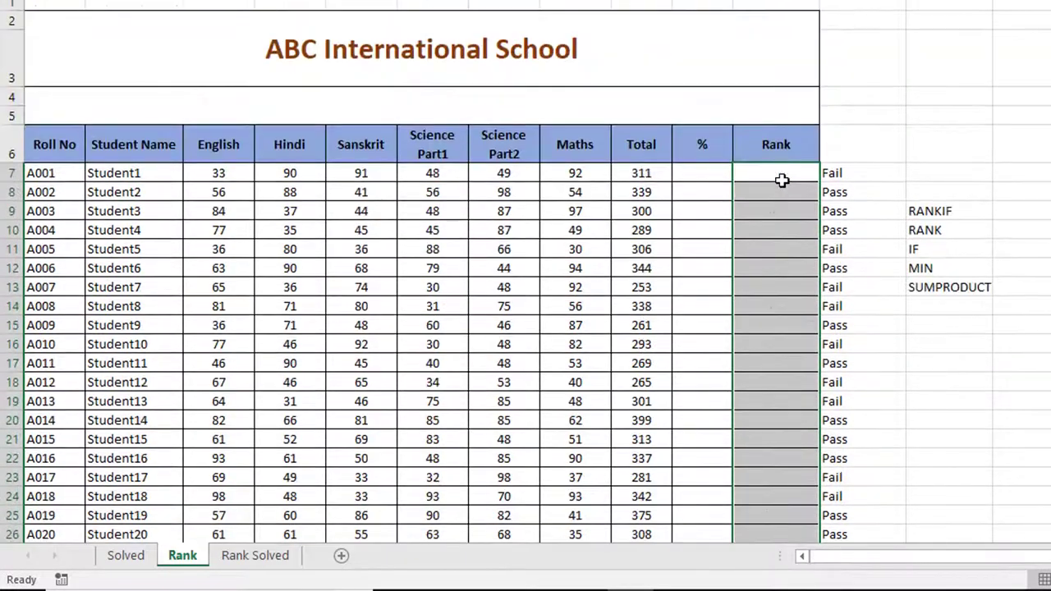
pyautogui.click(831, 174)
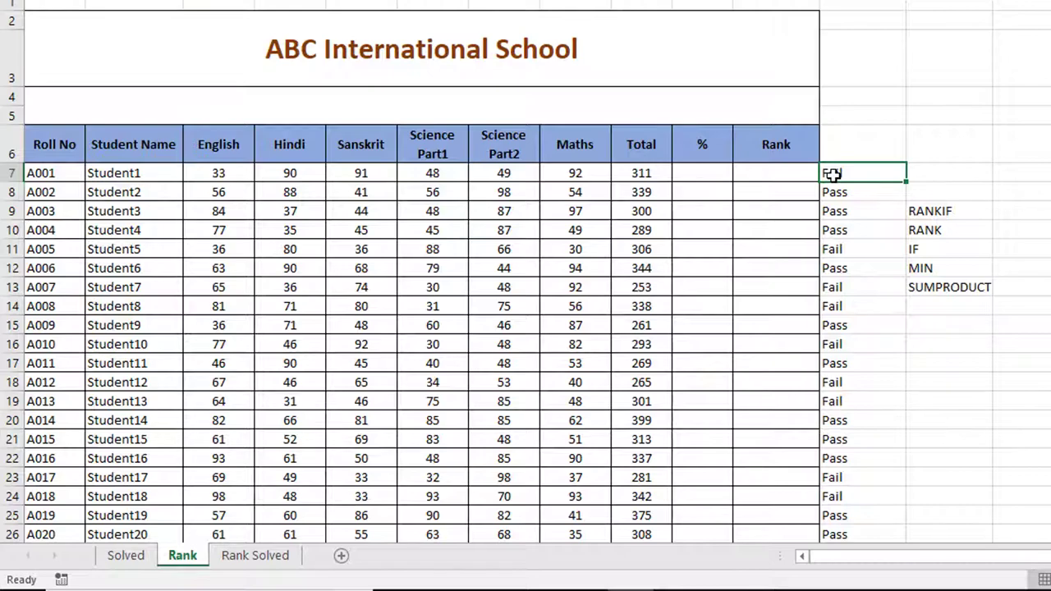
pyautogui.hotkey('ctrl', 'shift', 'Down')
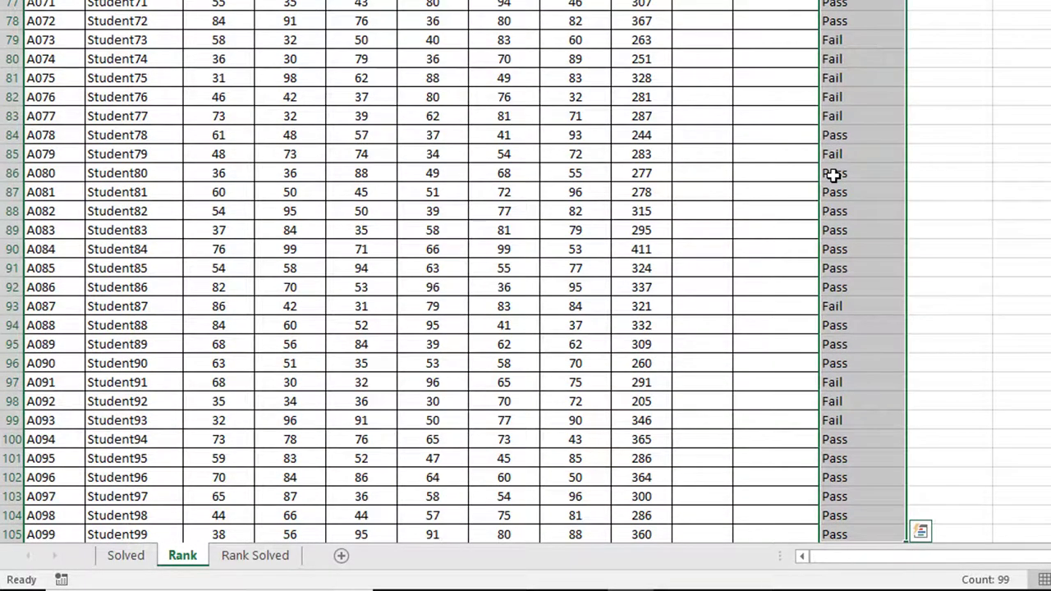
pyautogui.hotkey('ctrl', 'BackSpace')
pyautogui.press('Left')
pyautogui.press('Up')
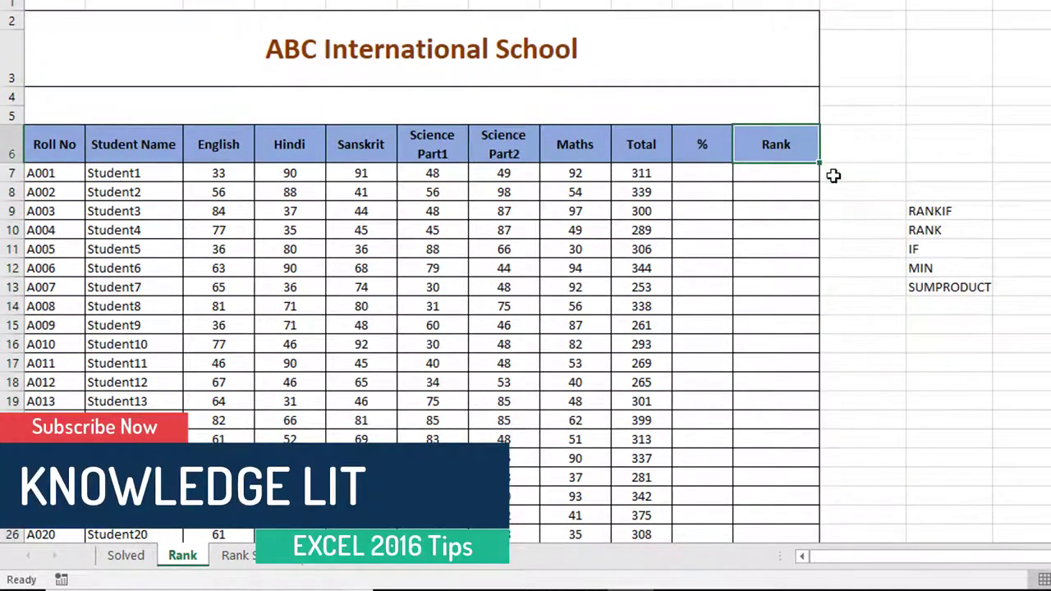
# Begin an IF formula in J7 that tests whether Student1's lowest subject mark meets the pass mark, MIN(C7:H7)>=35.
pyautogui.press('Left')
pyautogui.press('Down')
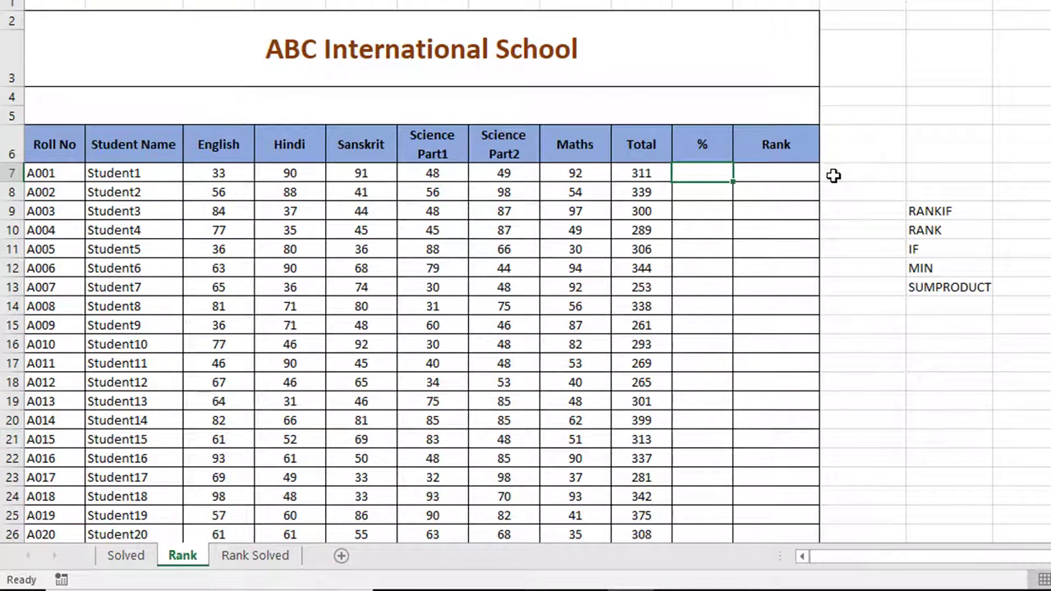
pyautogui.press('Left')
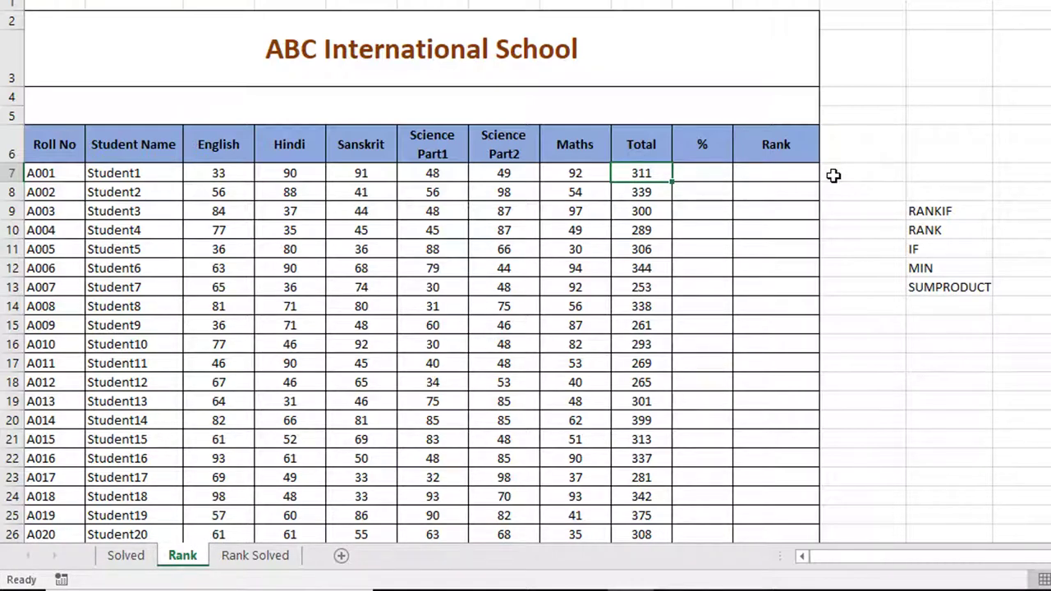
pyautogui.press('Right')
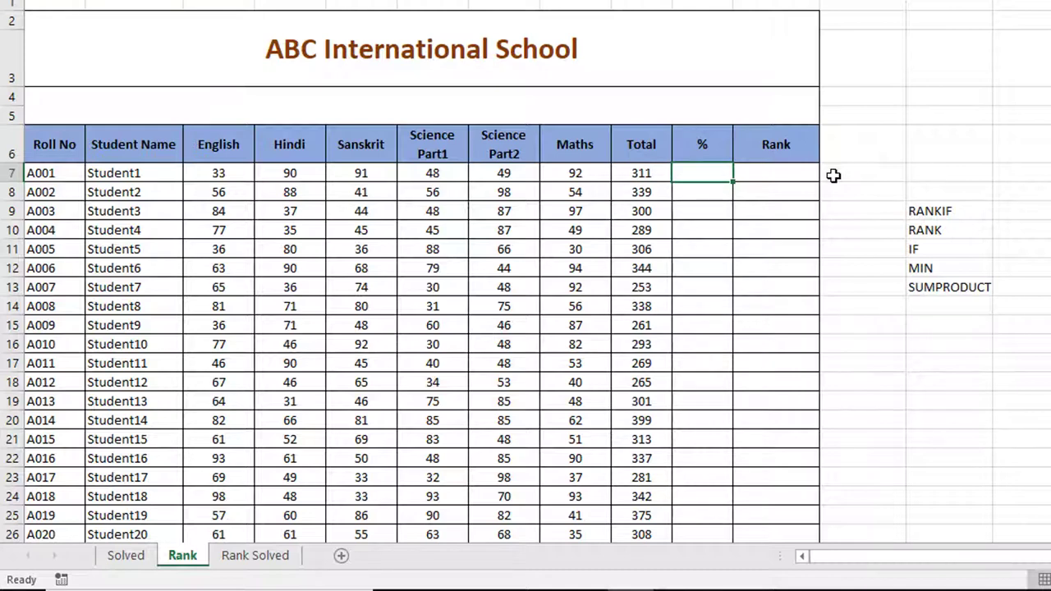
pyautogui.write('=')
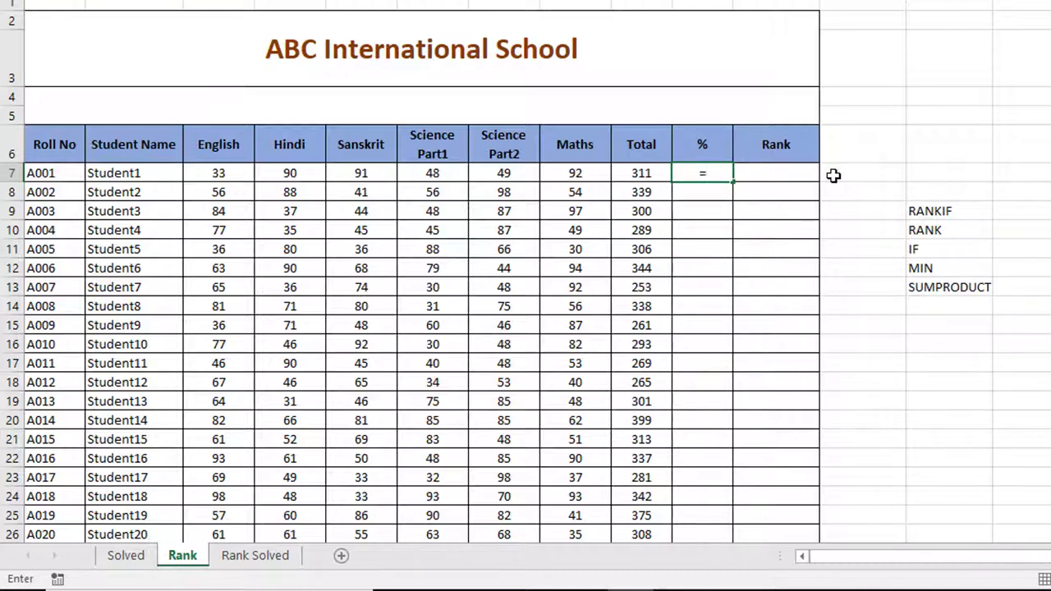
pyautogui.write('if')
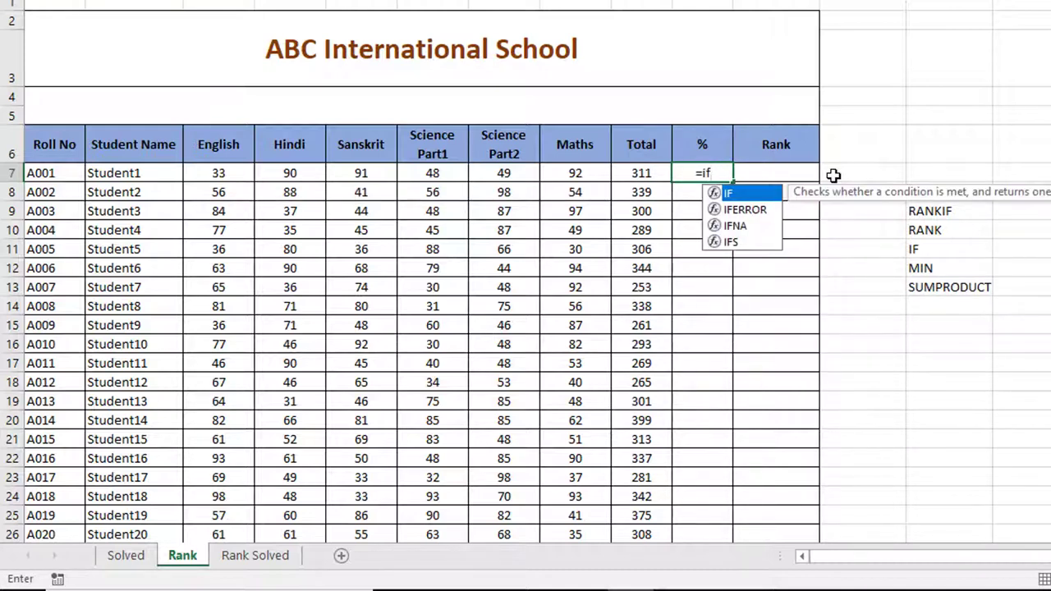
pyautogui.press('Tab')
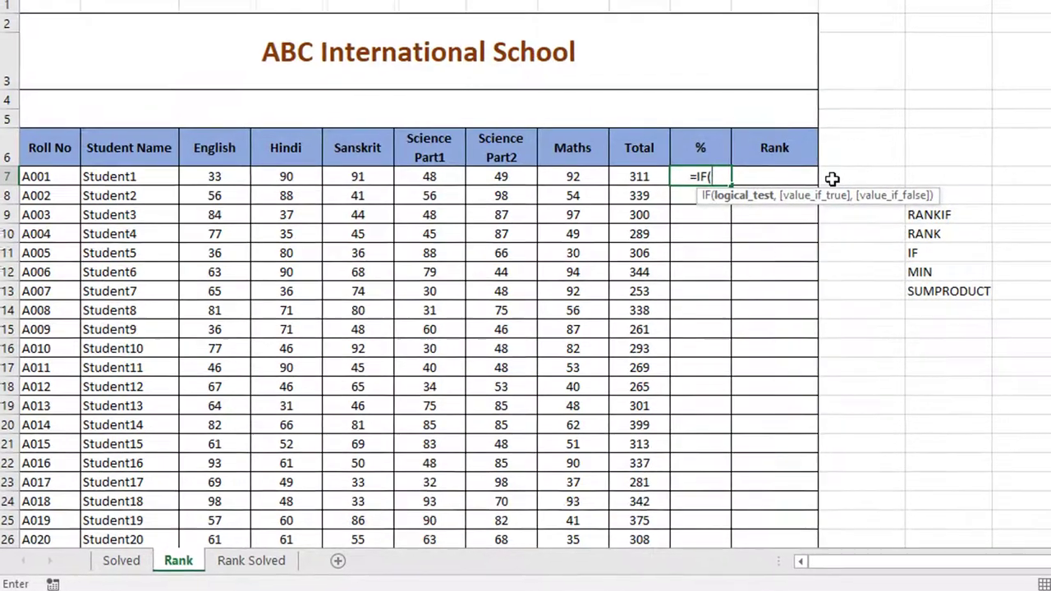
pyautogui.write('m')
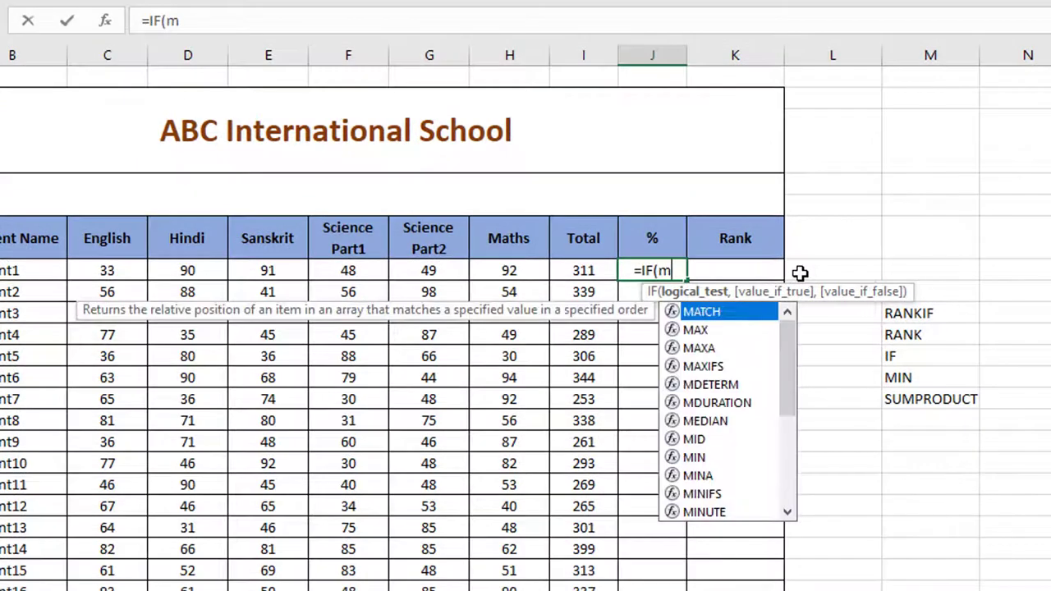
pyautogui.write('in')
pyautogui.press('Tab')
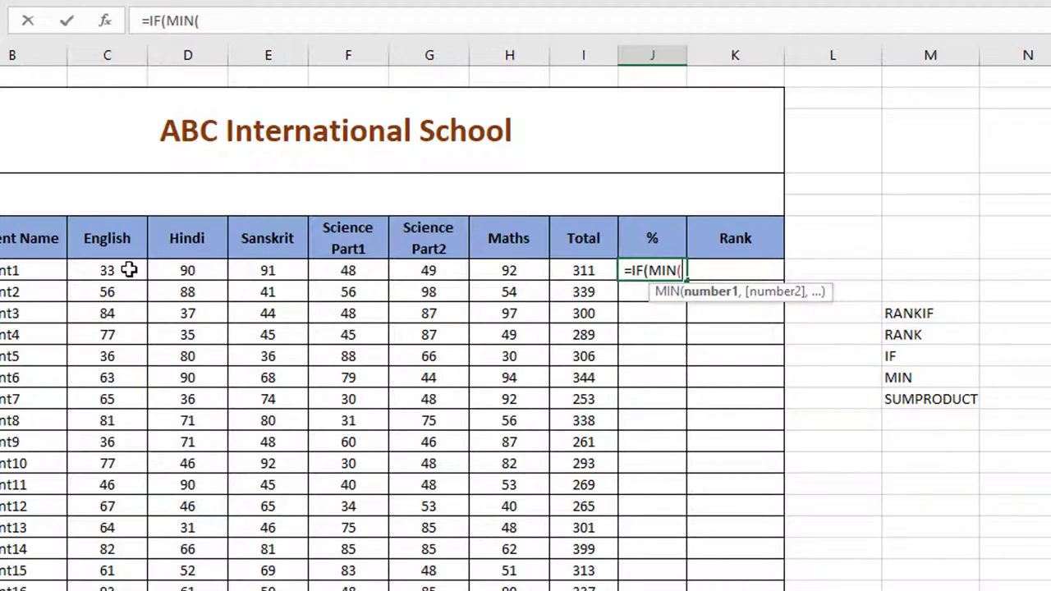
pyautogui.moveTo(129, 269); pyautogui.dragTo(502, 264)
pyautogui.write(')')
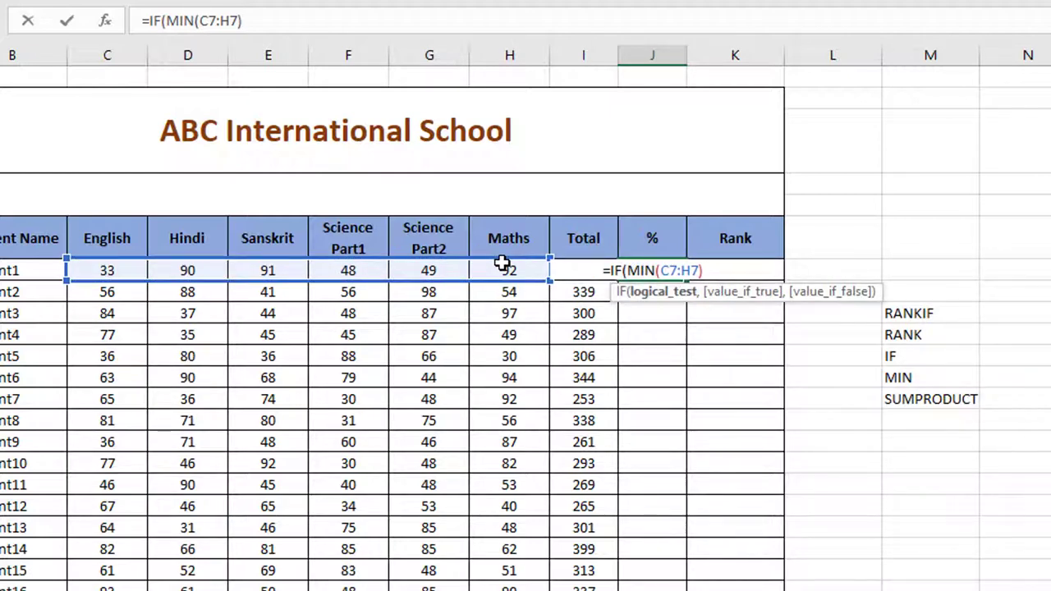
pyautogui.write('>')
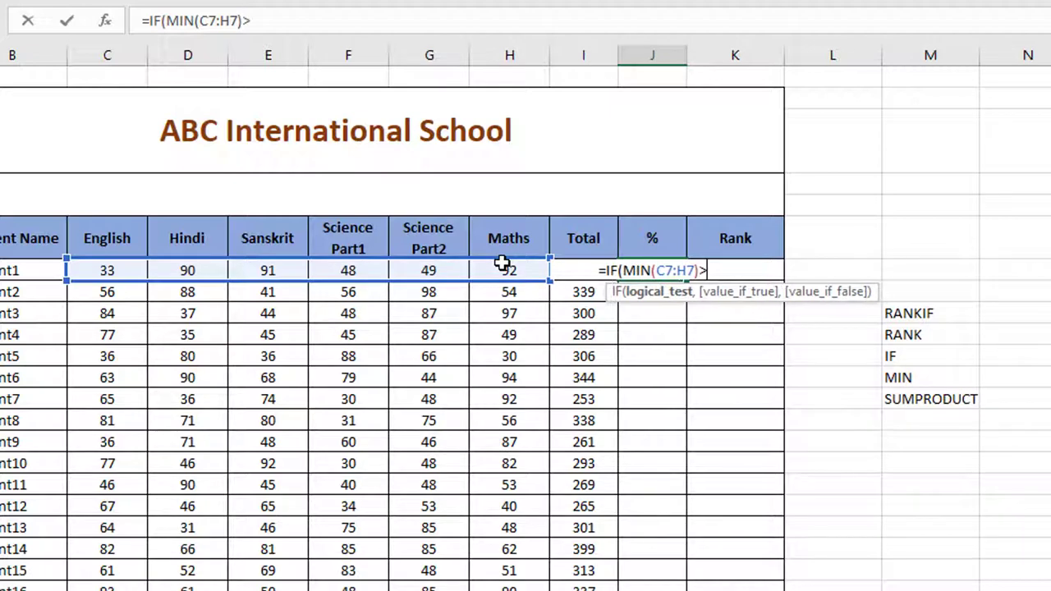
pyautogui.write('=3')
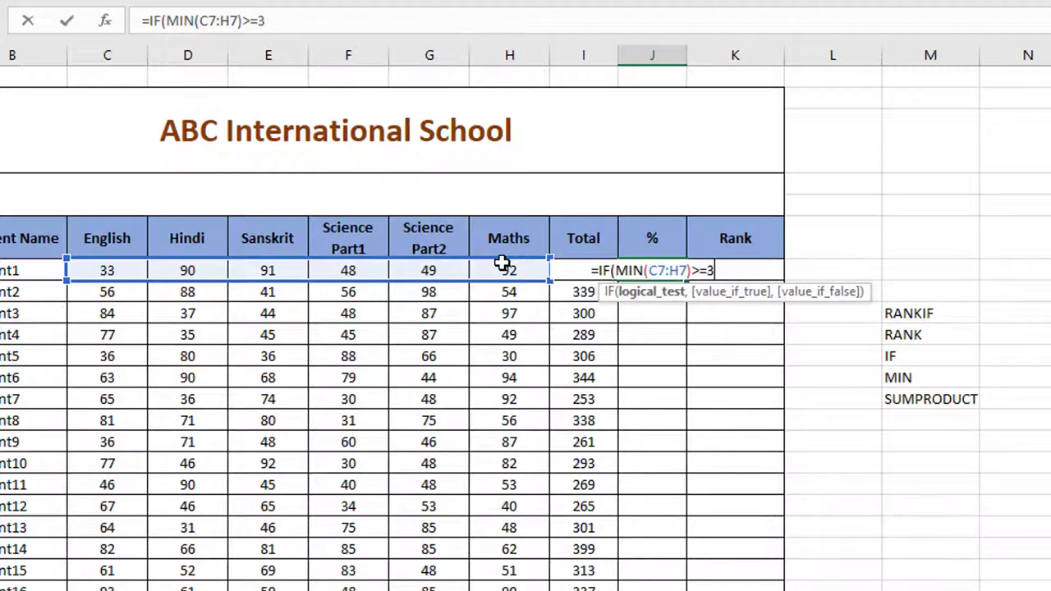
pyautogui.write('5')
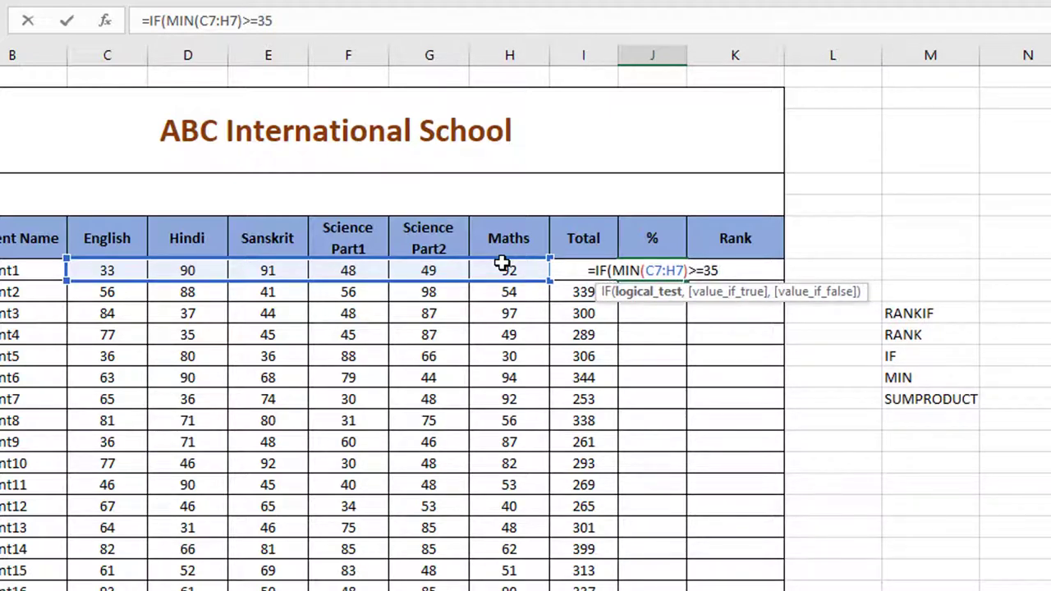
pyautogui.write(',')
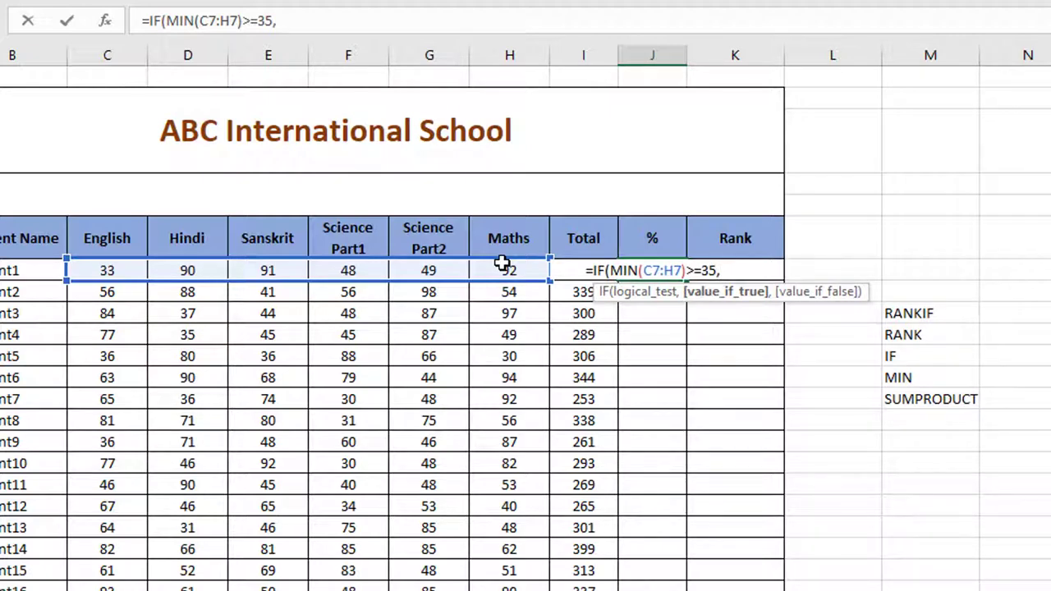
# Set the IF formula's value-if-true to the marks' sum divided by the maximum, SUM(C7:H7)/600.
pyautogui.write('s')
pyautogui.press('BackSpace')
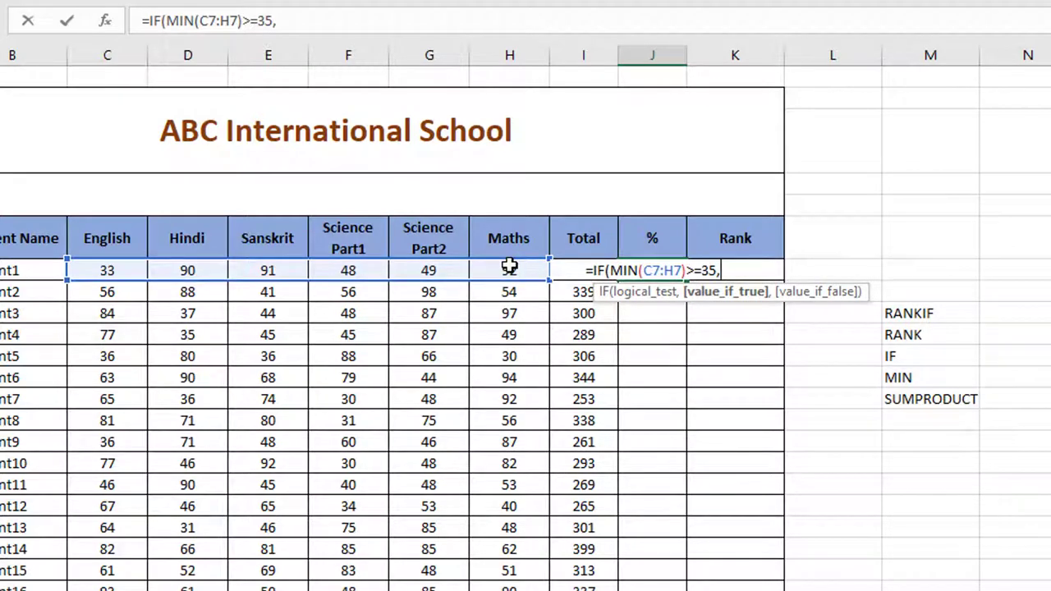
pyautogui.write('sum')
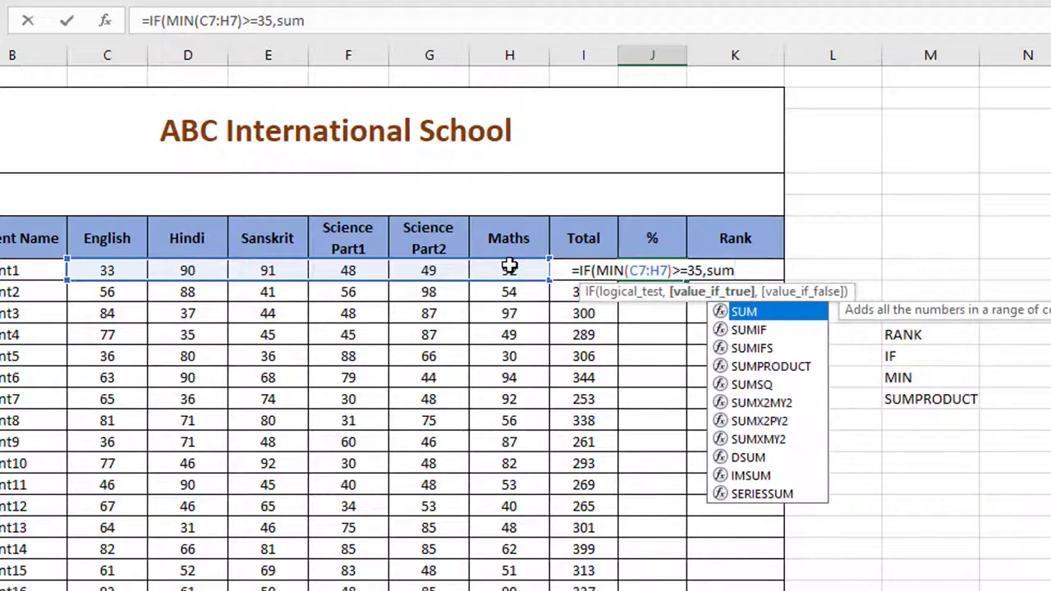
pyautogui.press('Tab')
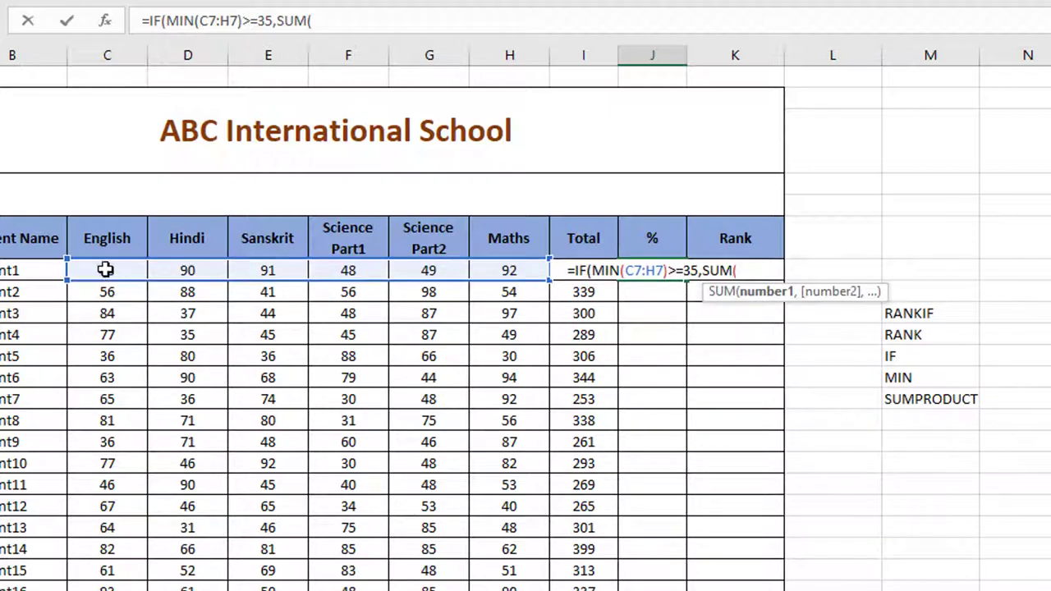
pyautogui.moveTo(106, 270); pyautogui.dragTo(490, 271)
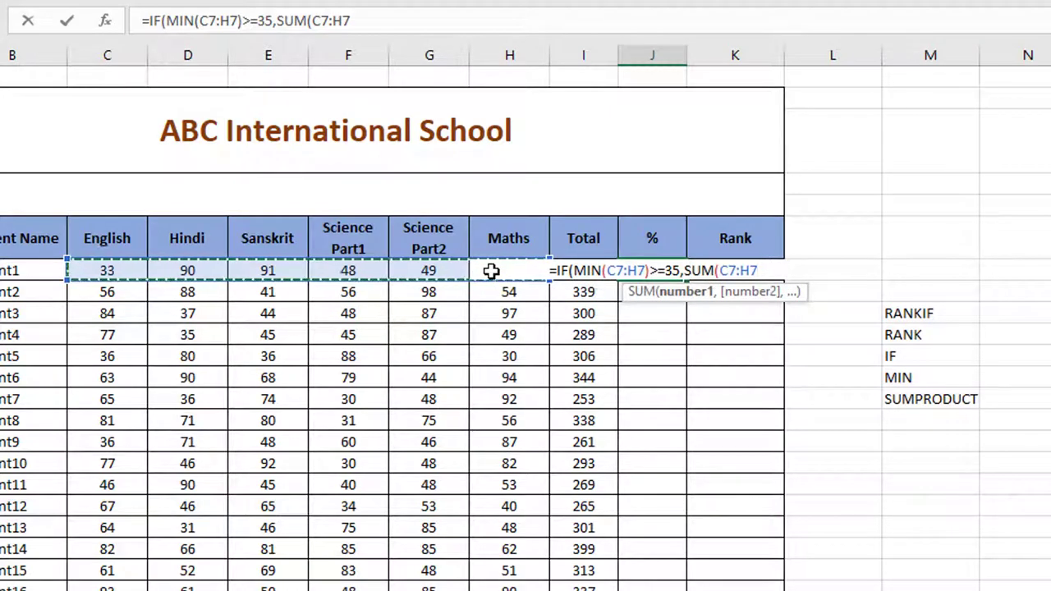
pyautogui.write(')')
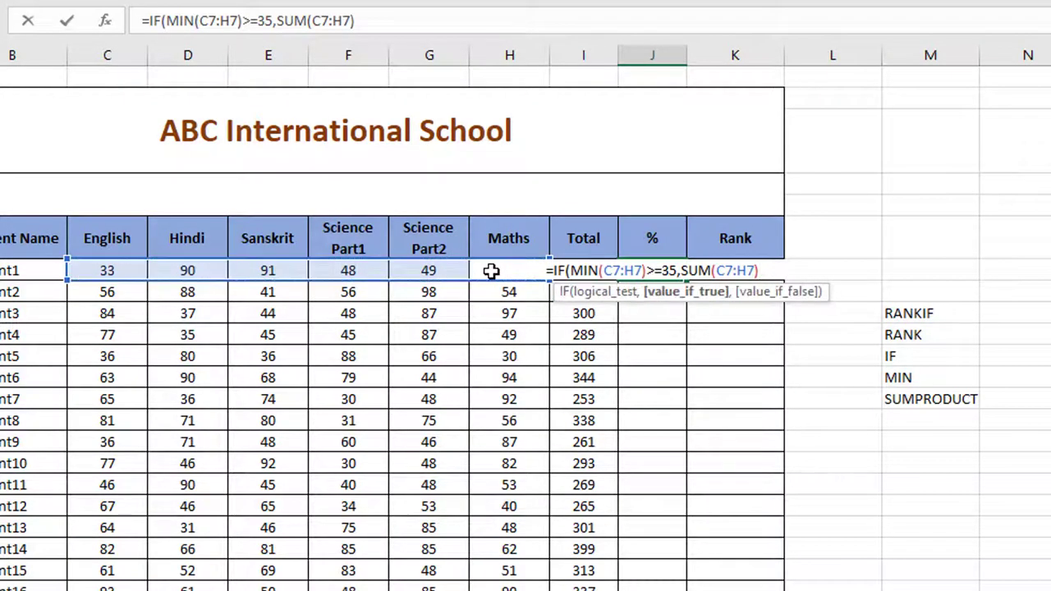
pyautogui.write('/600')
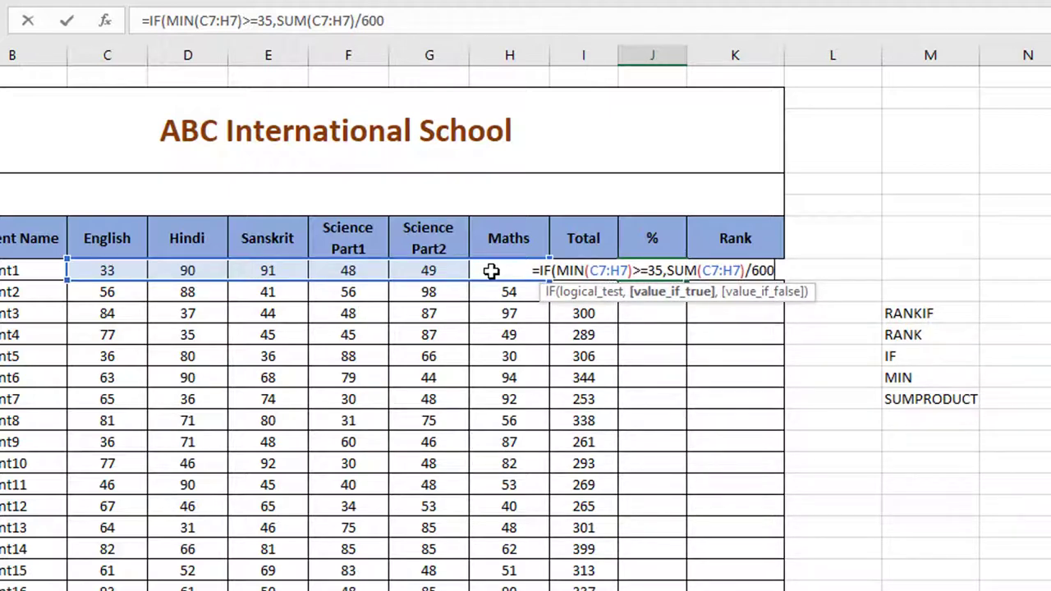
pyautogui.write(',')
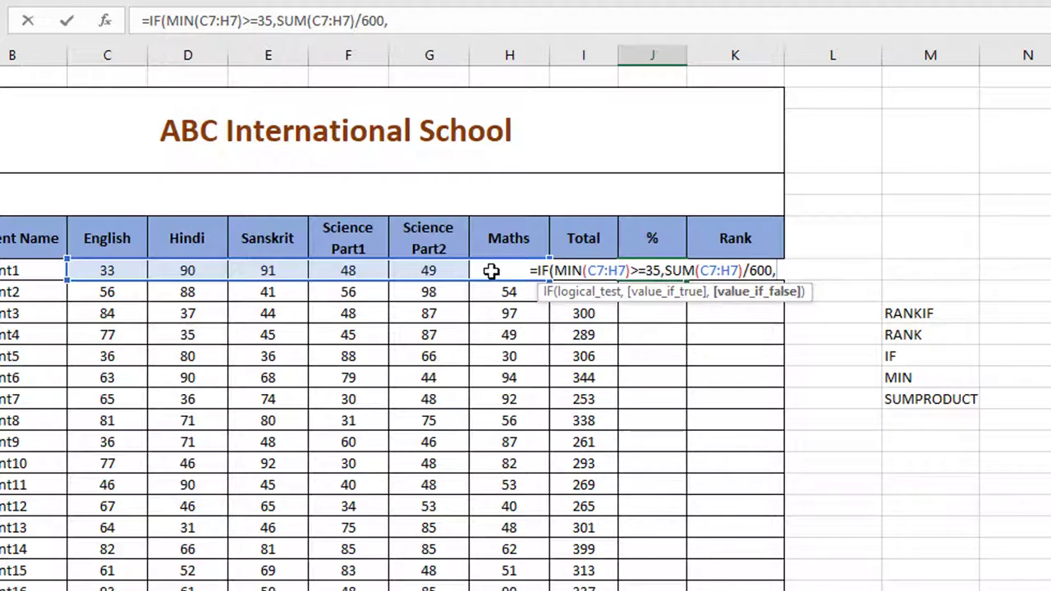
# Set the IF formula's value-if-false to "F" and complete the formula in J7.
pyautogui.write('F')
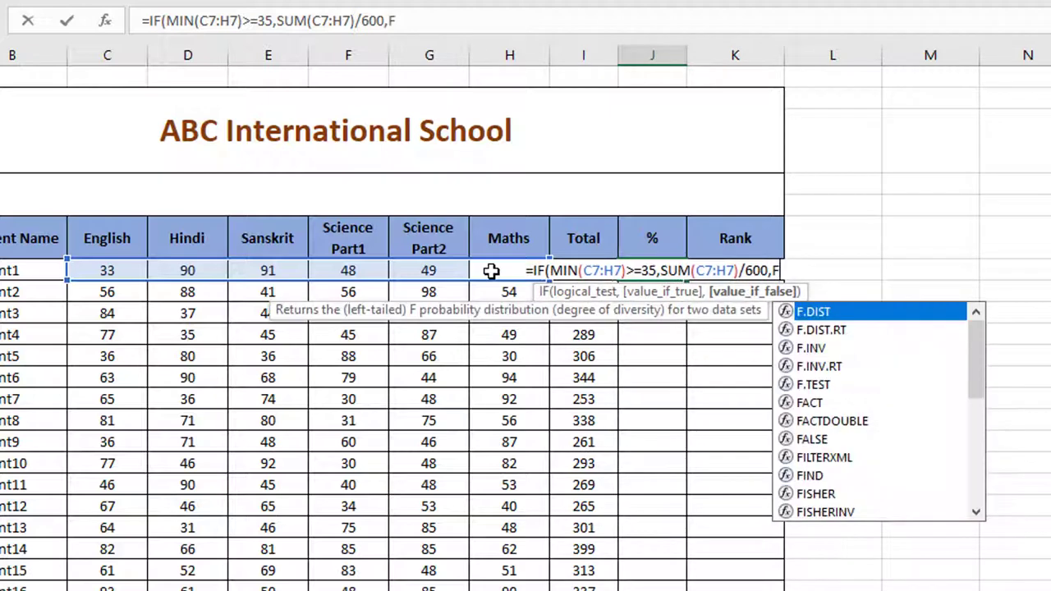
pyautogui.press('BackSpace')
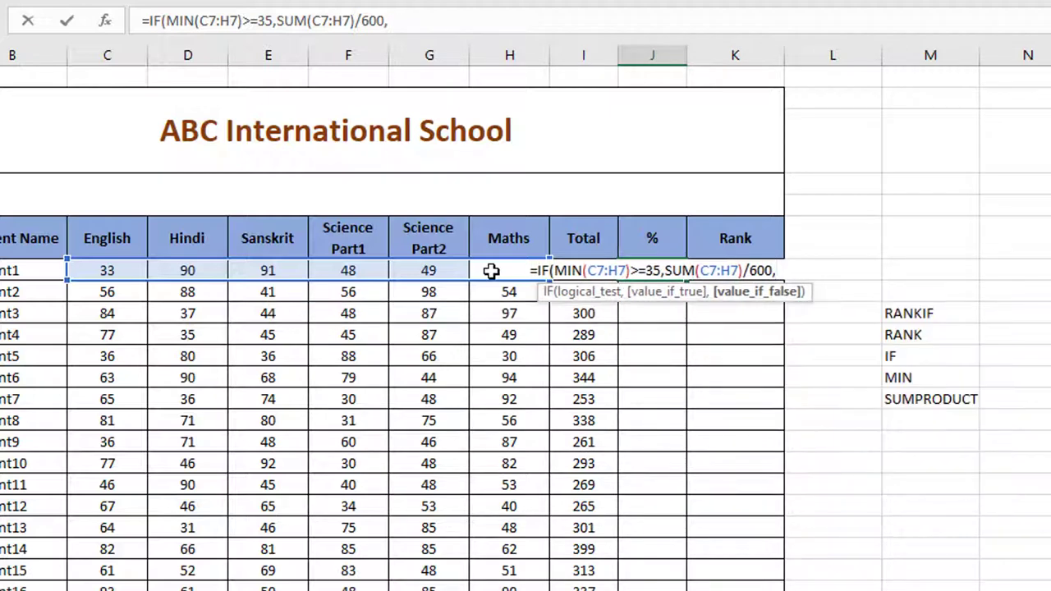
pyautogui.write('"F"')
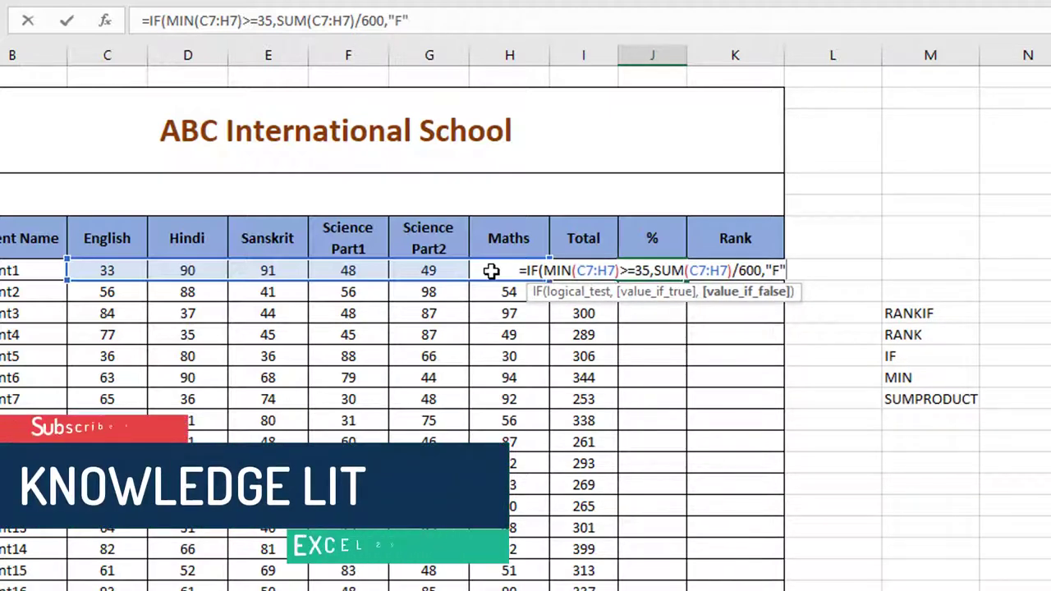
pyautogui.write(')')
pyautogui.press('Return')
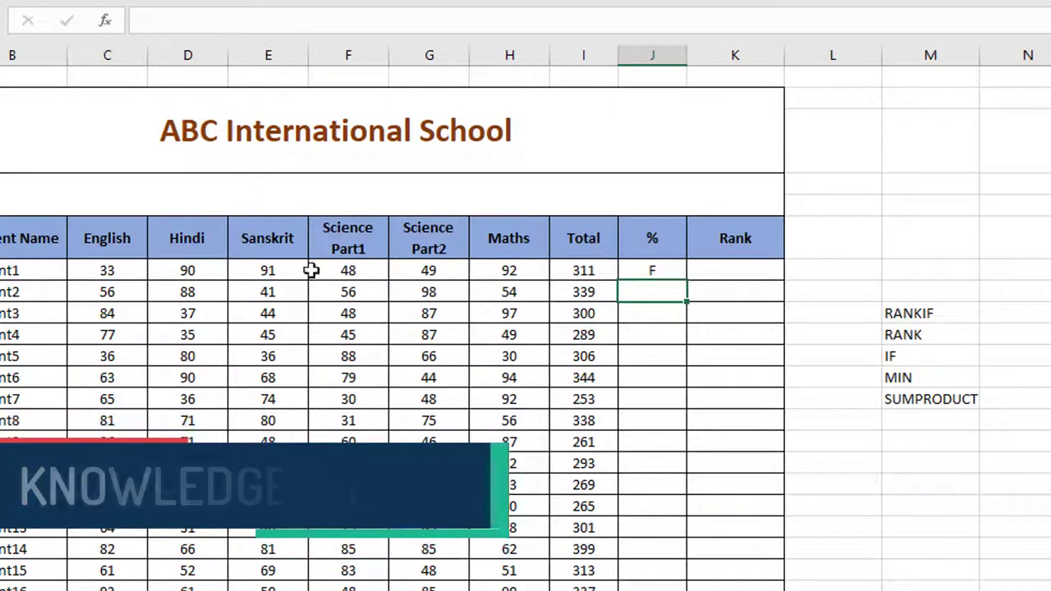
# Fill the percentage formula from J7 down the % column for all students.
pyautogui.click(665, 274)
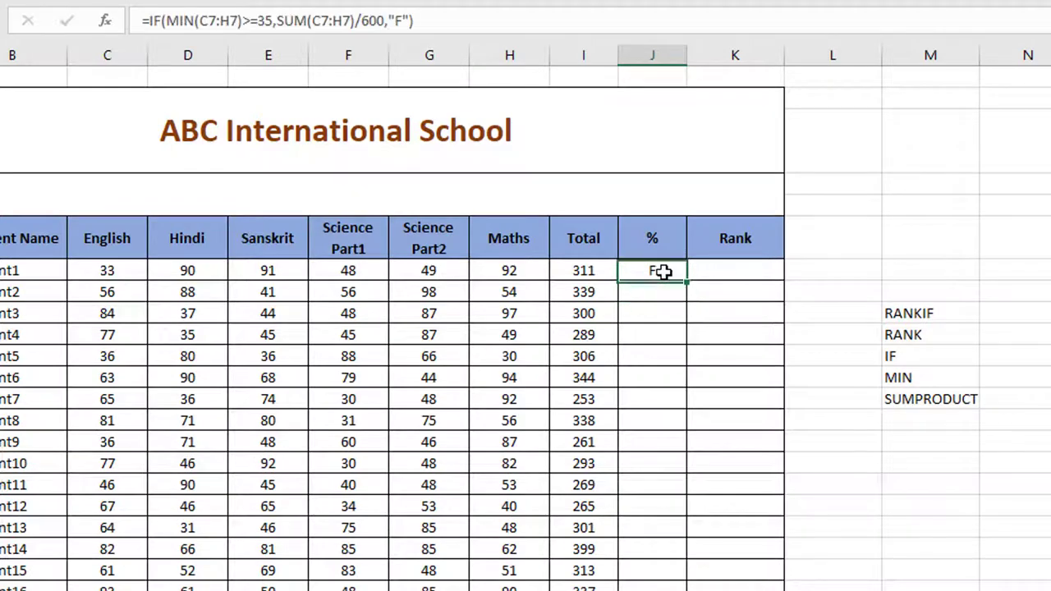
pyautogui.doubleClick(688, 281)
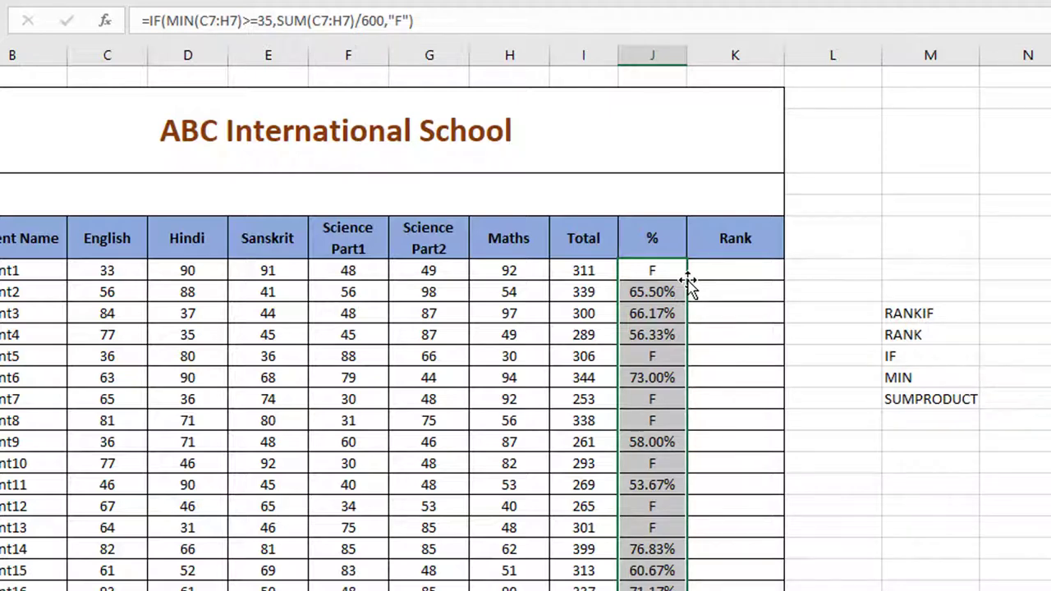
pyautogui.click(650, 269)
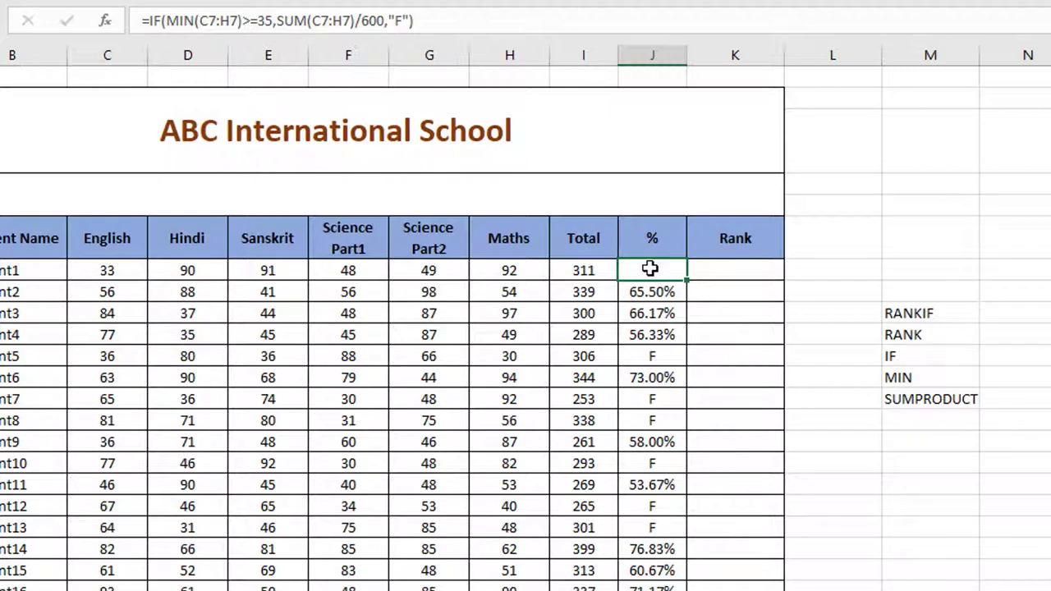
# Begin a rank formula for Student1 in K7.
pyautogui.click(696, 269)
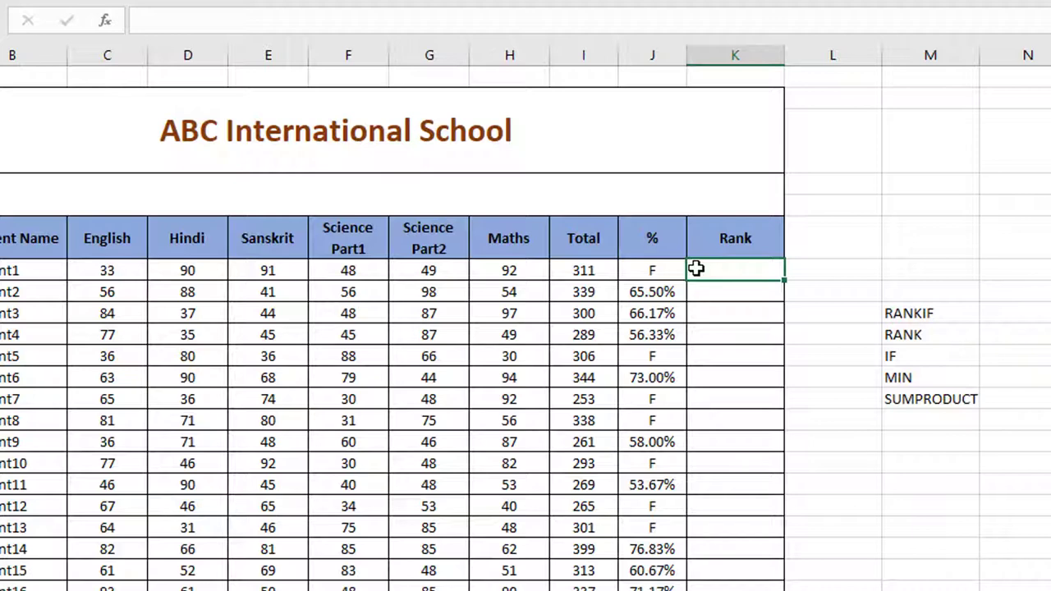
pyautogui.write('=rank')
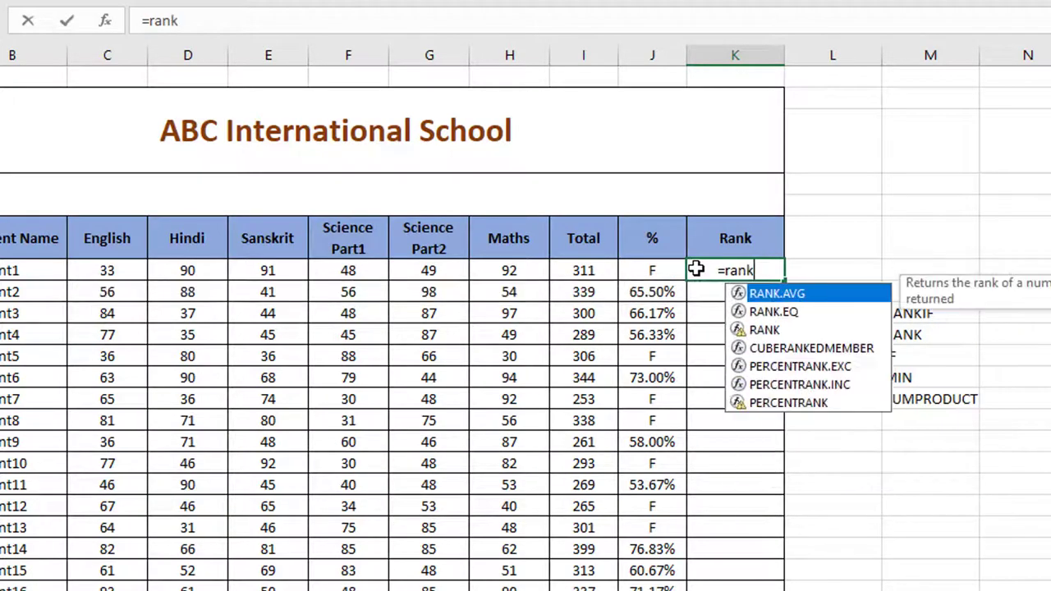
pyautogui.press('Tab')
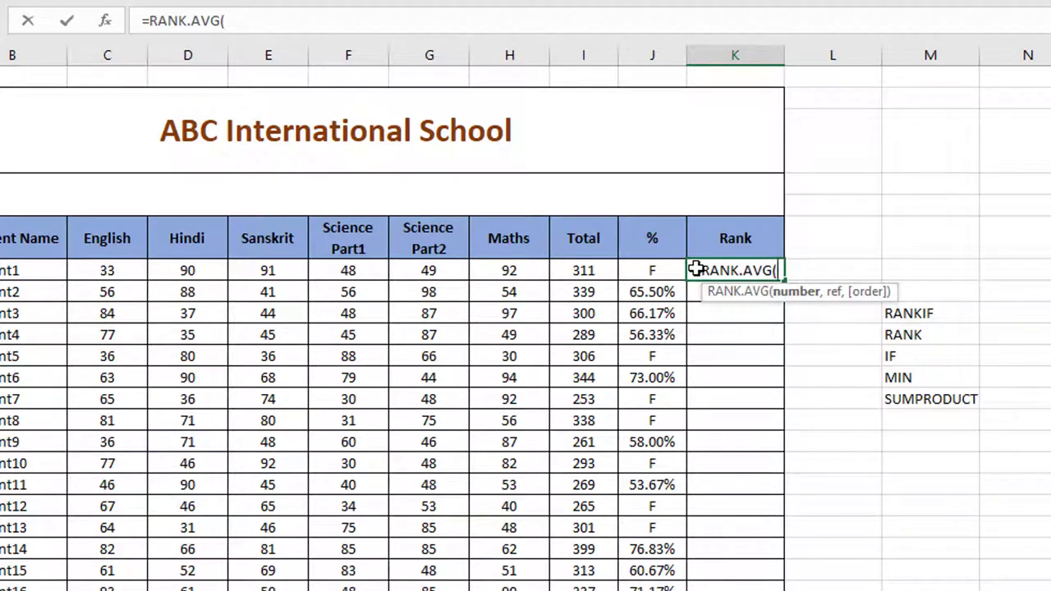
pyautogui.press('BackSpace')
pyautogui.press('BackSpace')
pyautogui.press('BackSpace')
pyautogui.press('BackSpace')
pyautogui.press('Tab')
pyautogui.press('BackSpace')
pyautogui.press('BackSpace')
pyautogui.press('BackSpace')
pyautogui.press('BackSpace')
pyautogui.press('BackSpace')
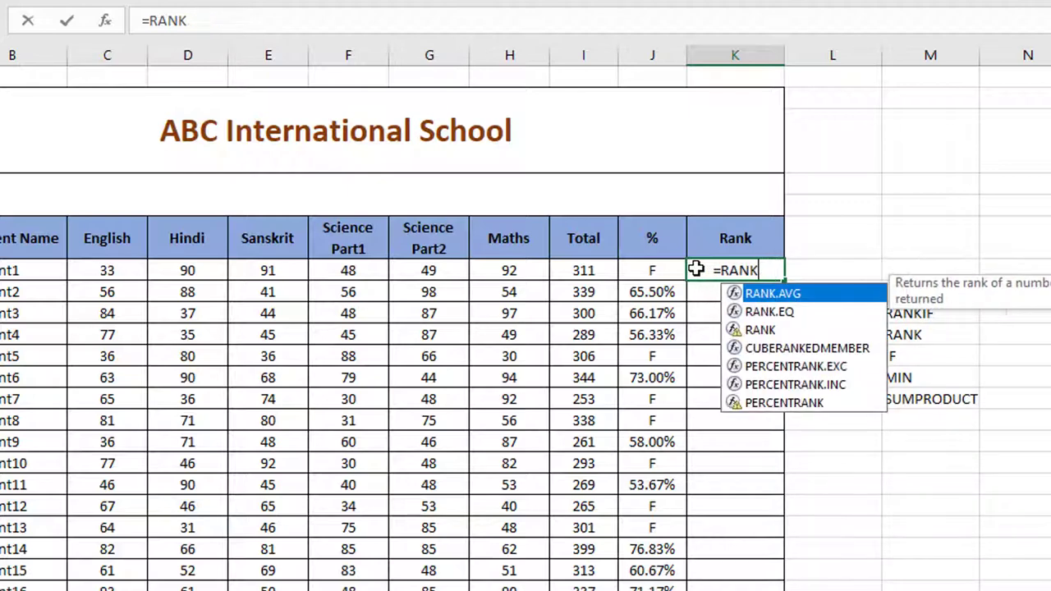
# Insert the RANK function in K7 with Student1's percentage in J7 as the number to rank.
pyautogui.press('Down')
pyautogui.press('Down')
pyautogui.press('Tab')
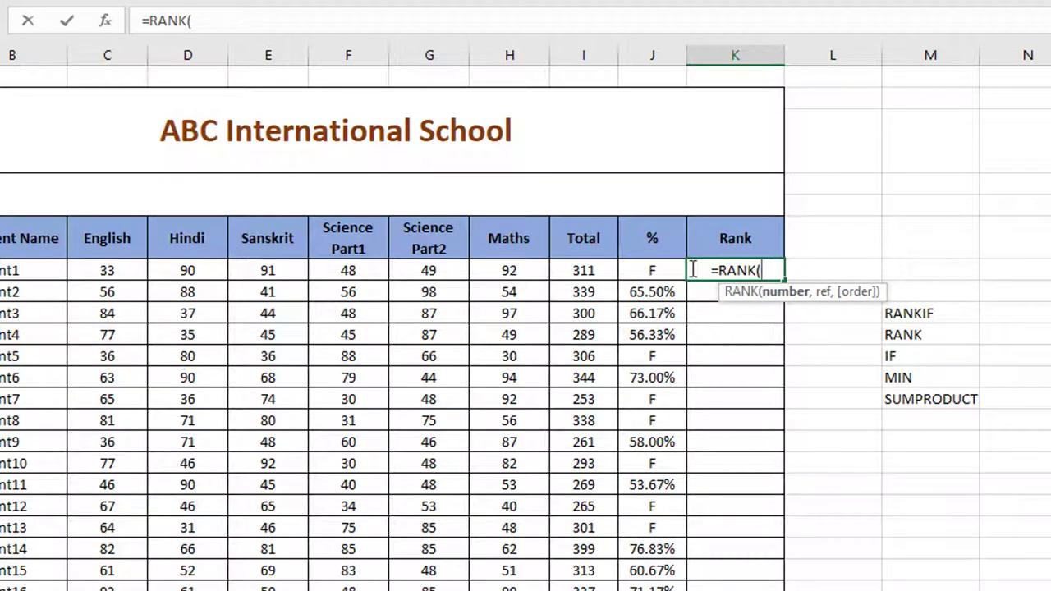
pyautogui.click(656, 270)
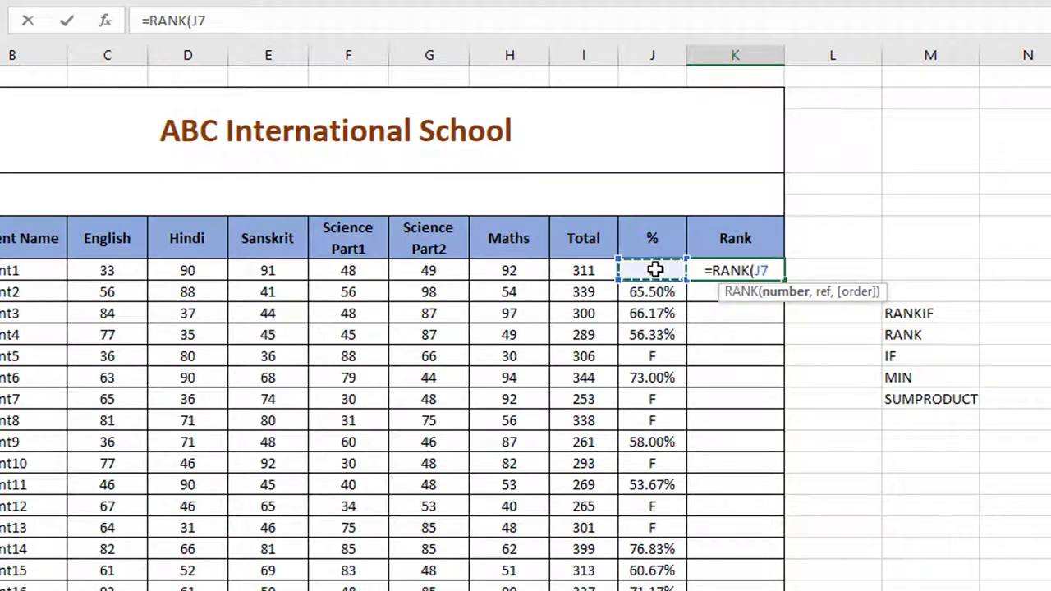
pyautogui.write(',')
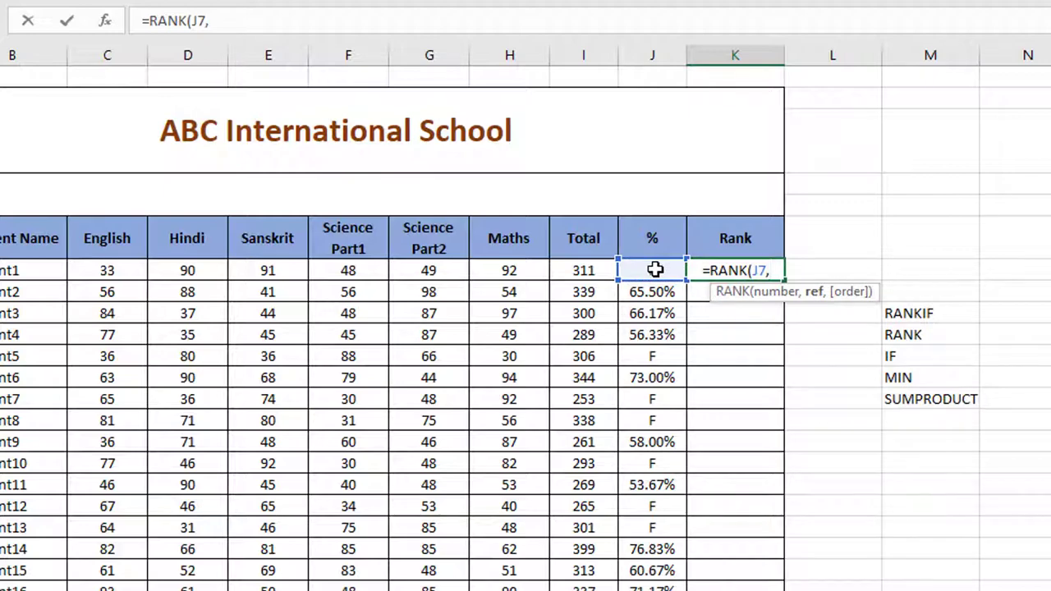
# Complete the K7 formula with the absolute reference range $J$7:$J$105 and descending order 0.
pyautogui.click(655, 270)
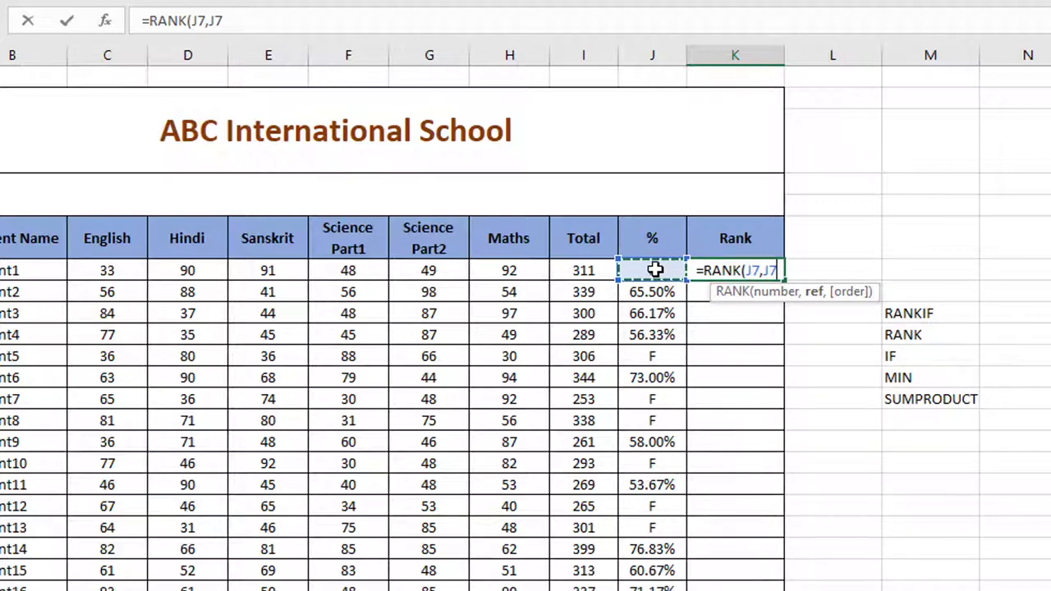
pyautogui.hotkey('ctrl', 'shift', 'Down')
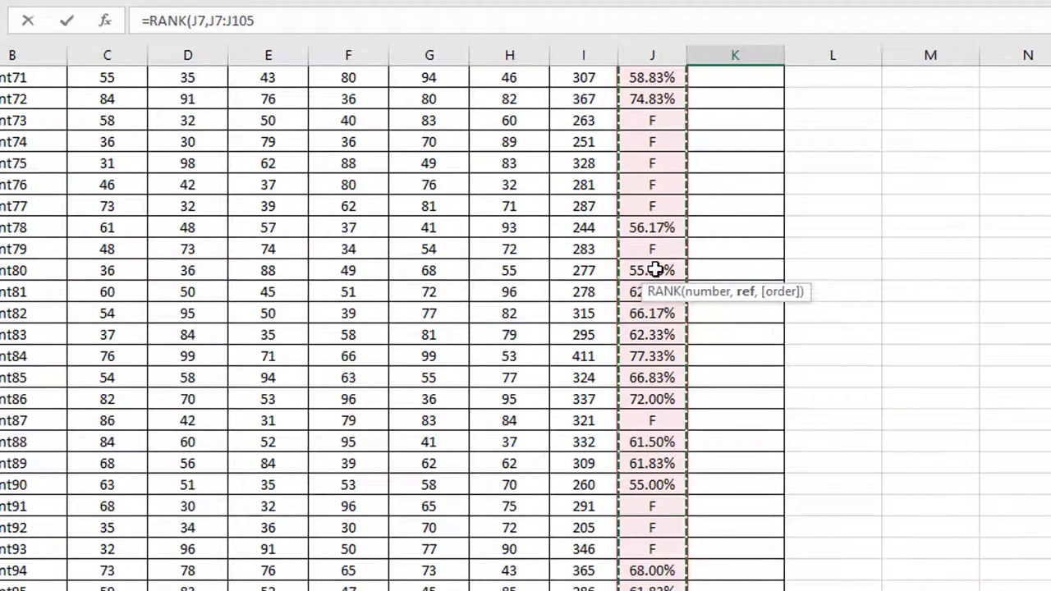
pyautogui.press('F4')
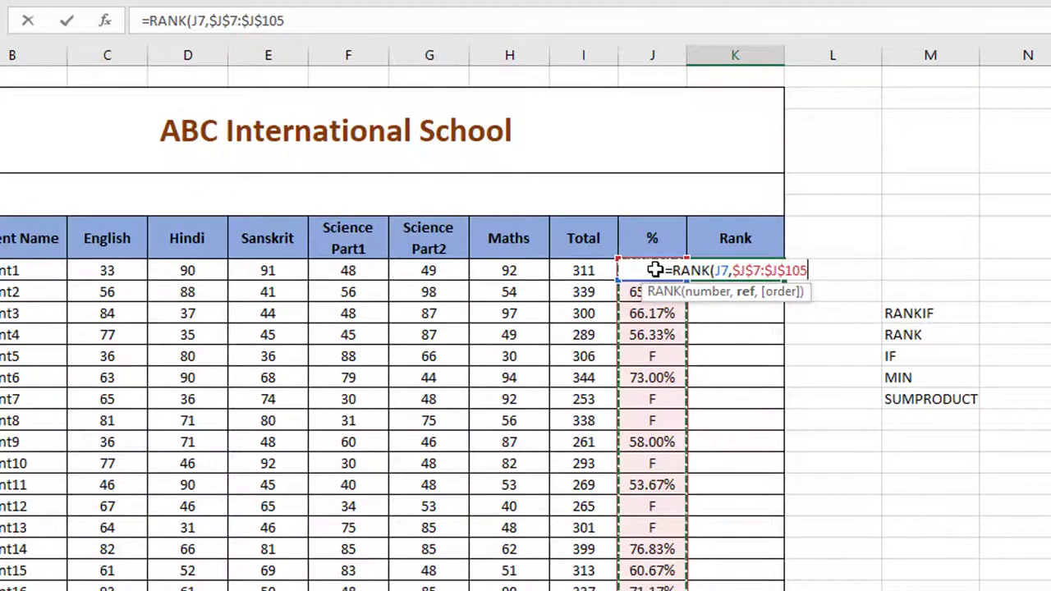
pyautogui.write(',')
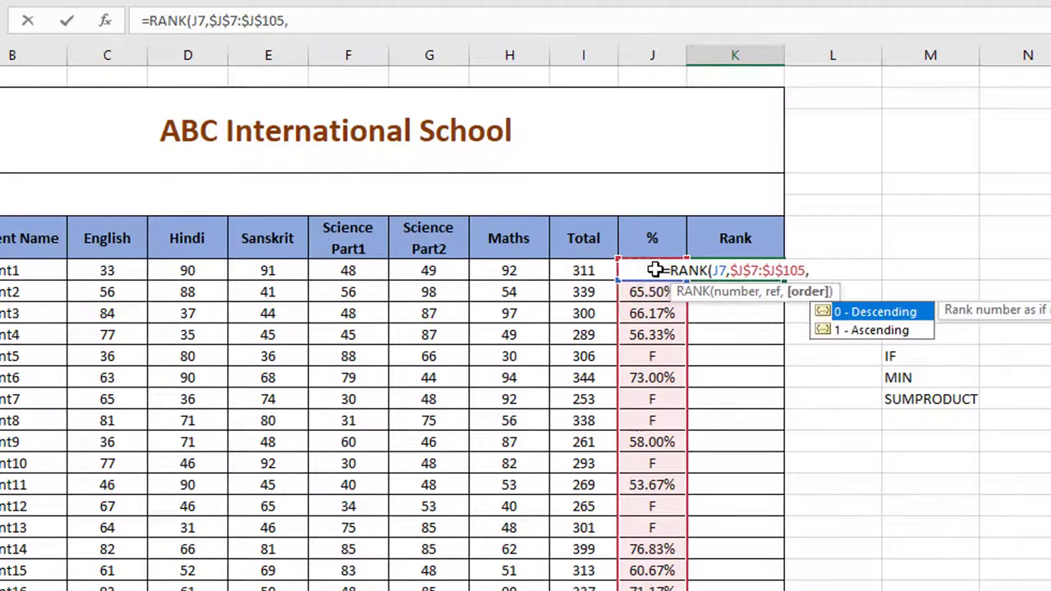
pyautogui.write('0')
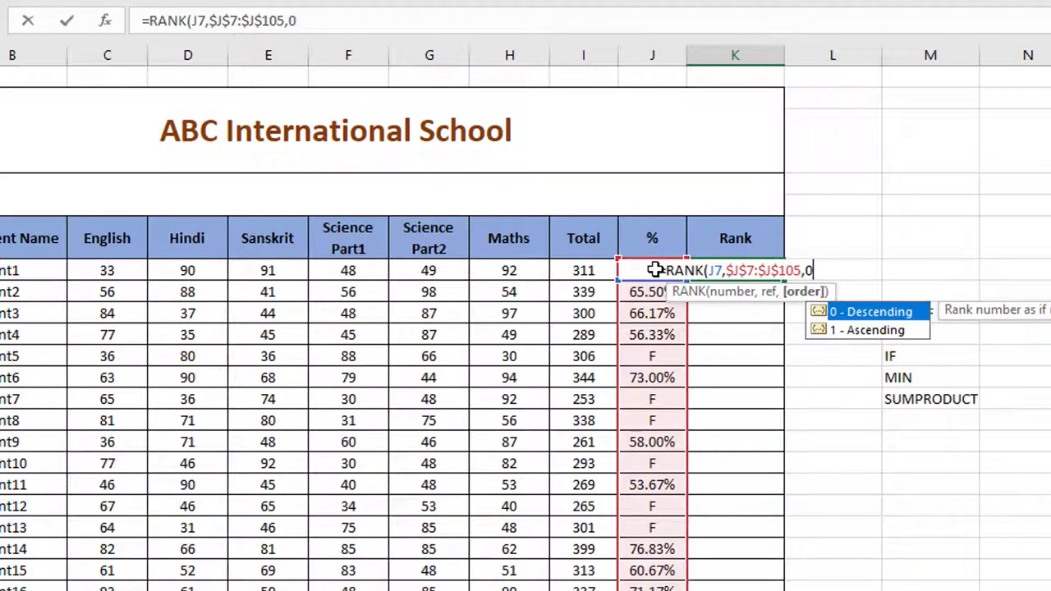
pyautogui.write(')')
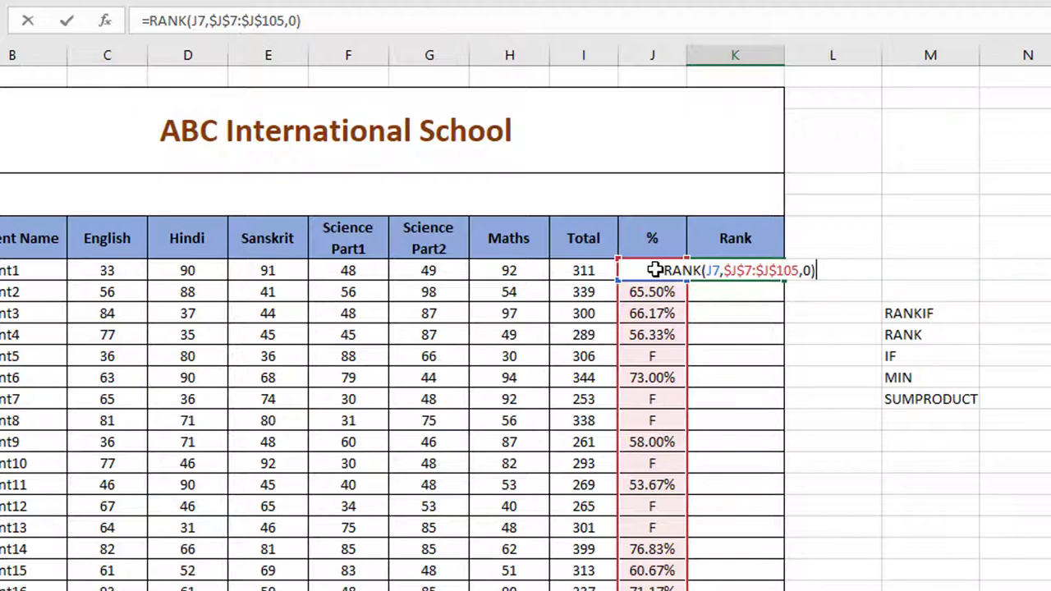
pyautogui.press('Return')
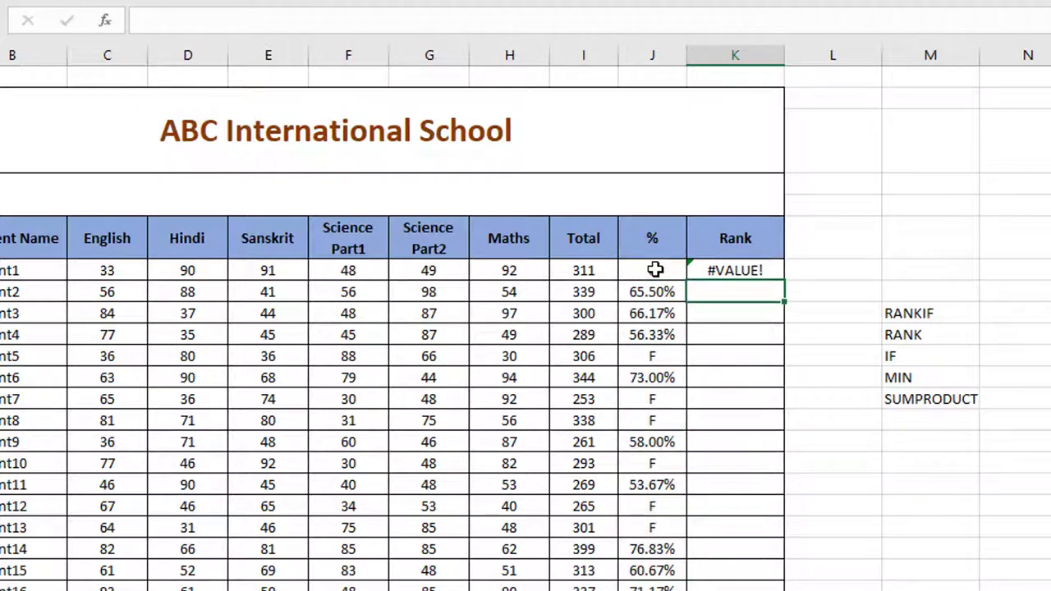
# Wrap the existing RANK formula in K7 in an IFERROR function.
pyautogui.press('Up')
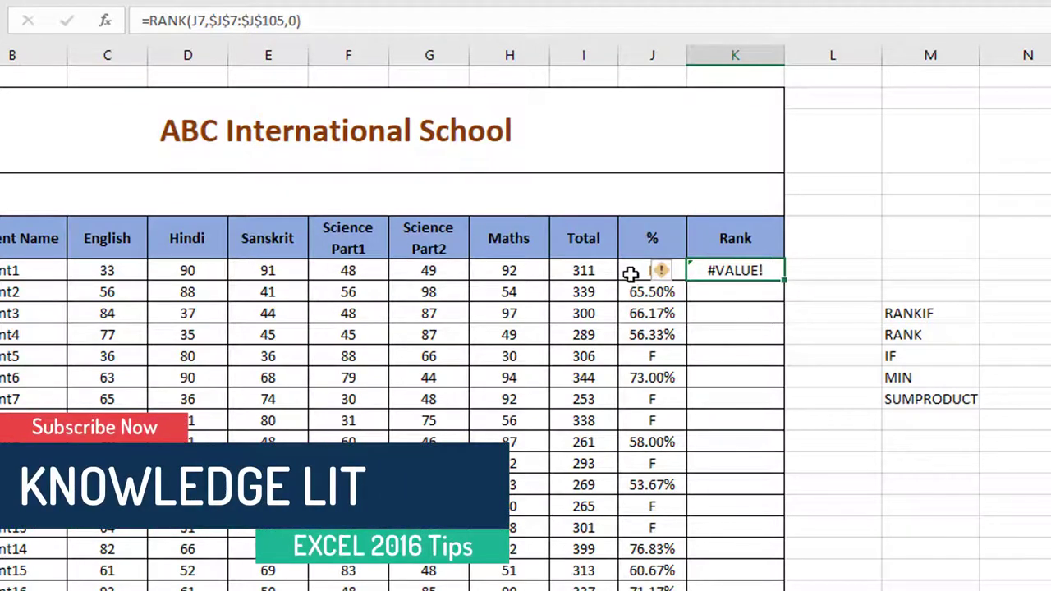
pyautogui.click(630, 271)
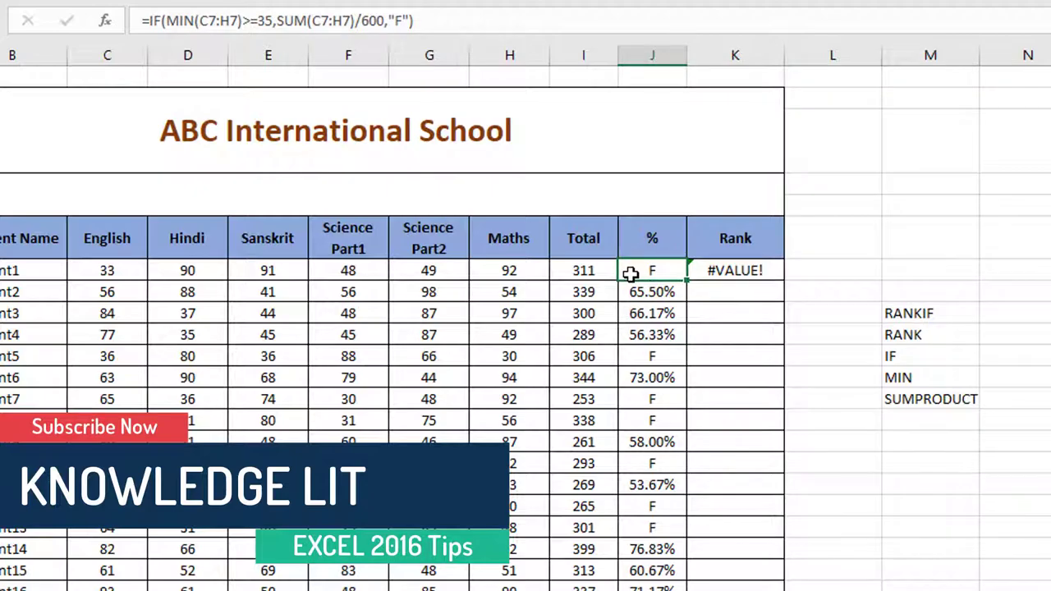
pyautogui.click(715, 270)
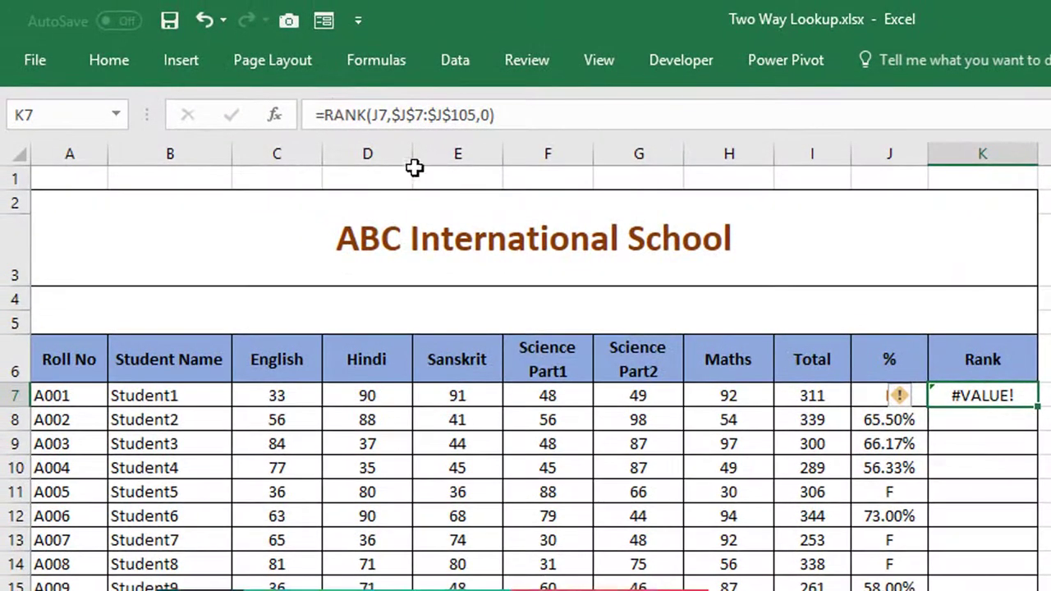
pyautogui.click(328, 111)
pyautogui.write('if')
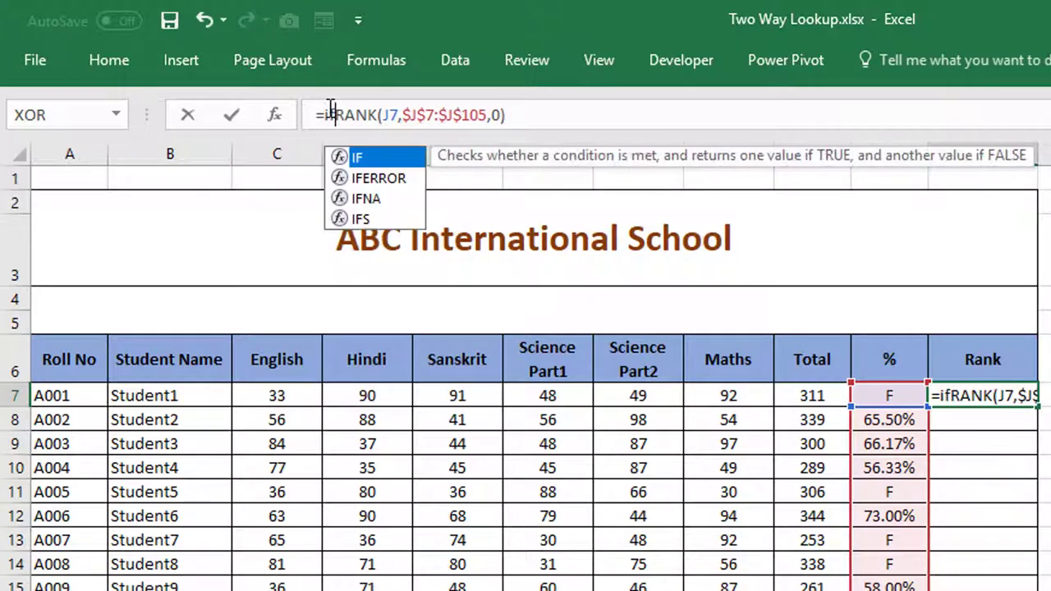
pyautogui.press('Down')
pyautogui.press('Tab')
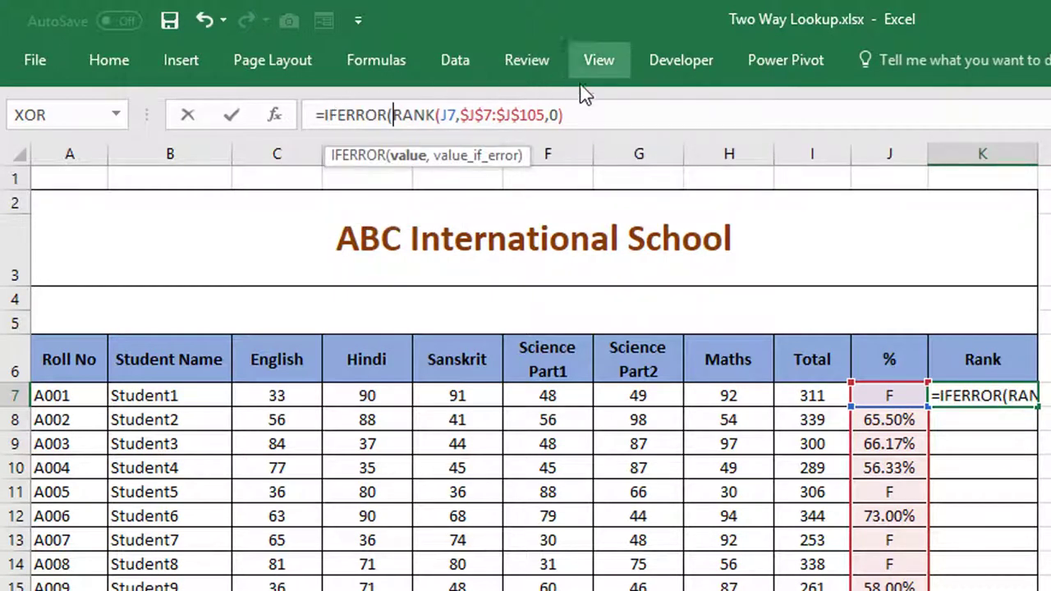
# Set the IFERROR formula's value-if-error to "F" and complete the formula in K7.
pyautogui.press('Home')
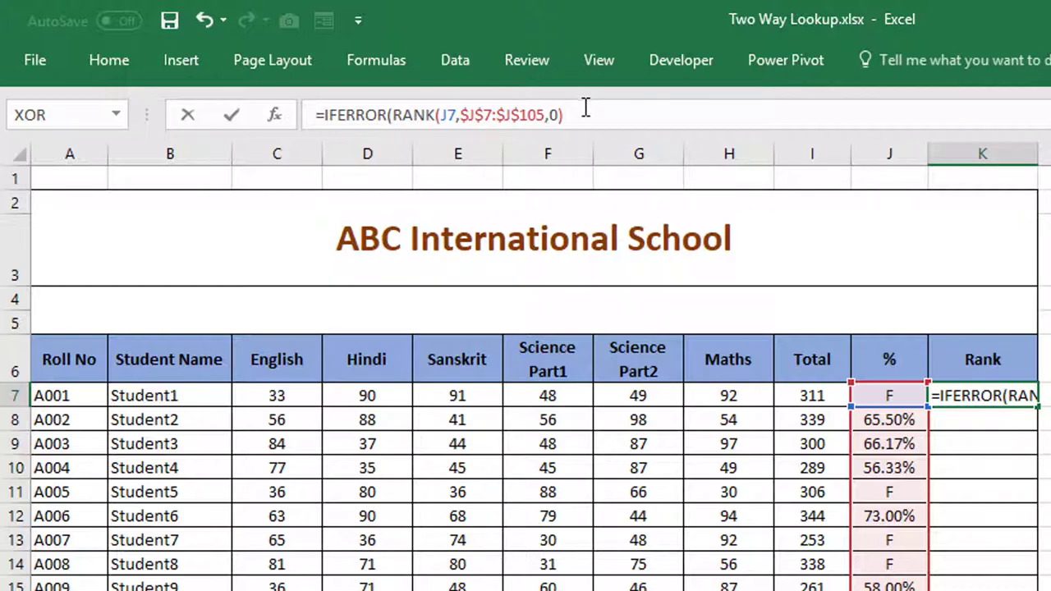
pyautogui.press('End')
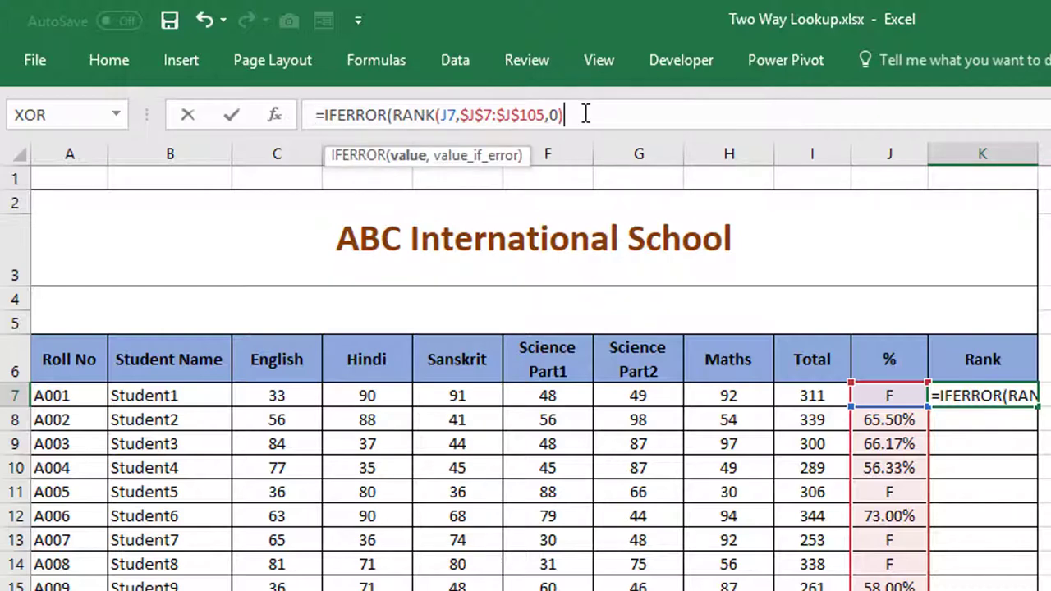
pyautogui.write(',')
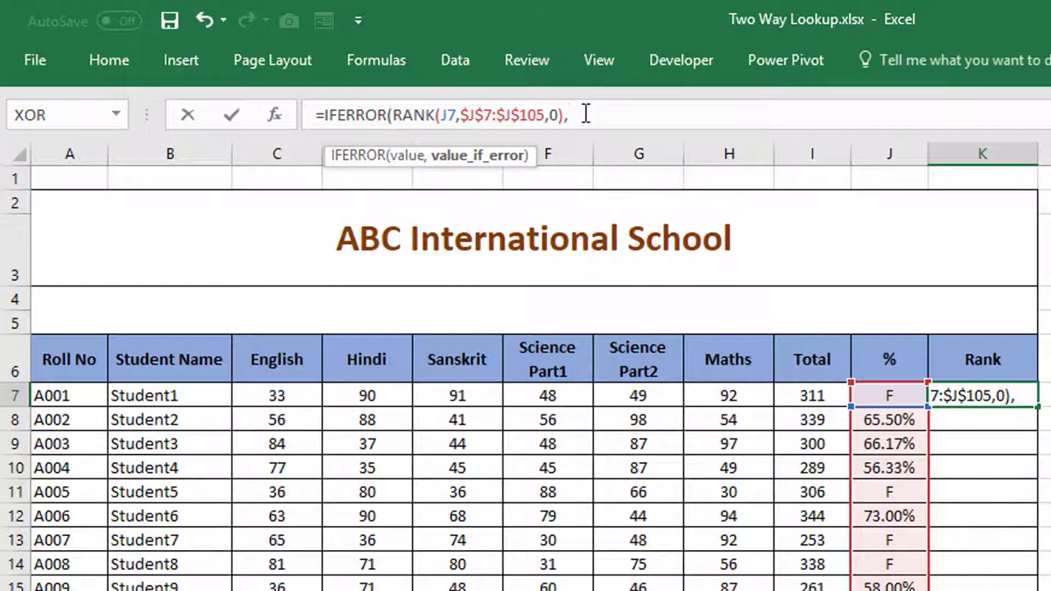
pyautogui.write('"F"')
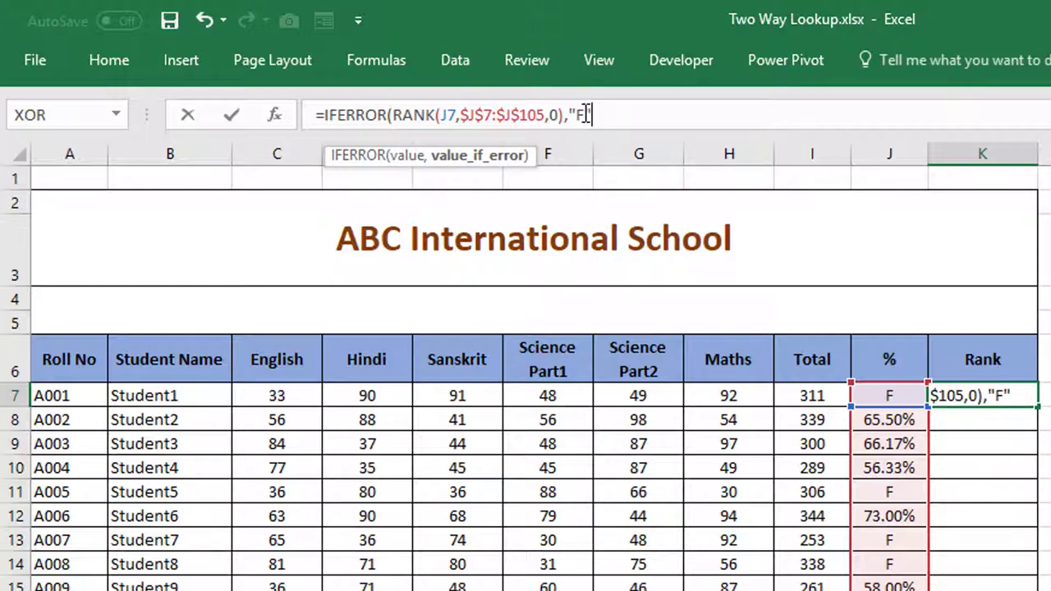
pyautogui.write(')')
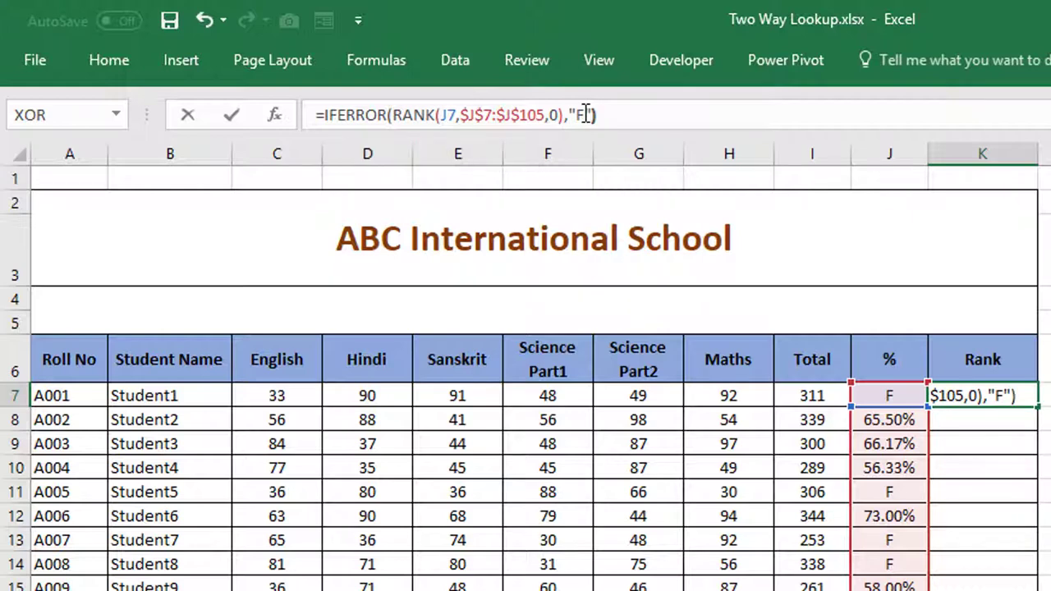
pyautogui.press('Return')
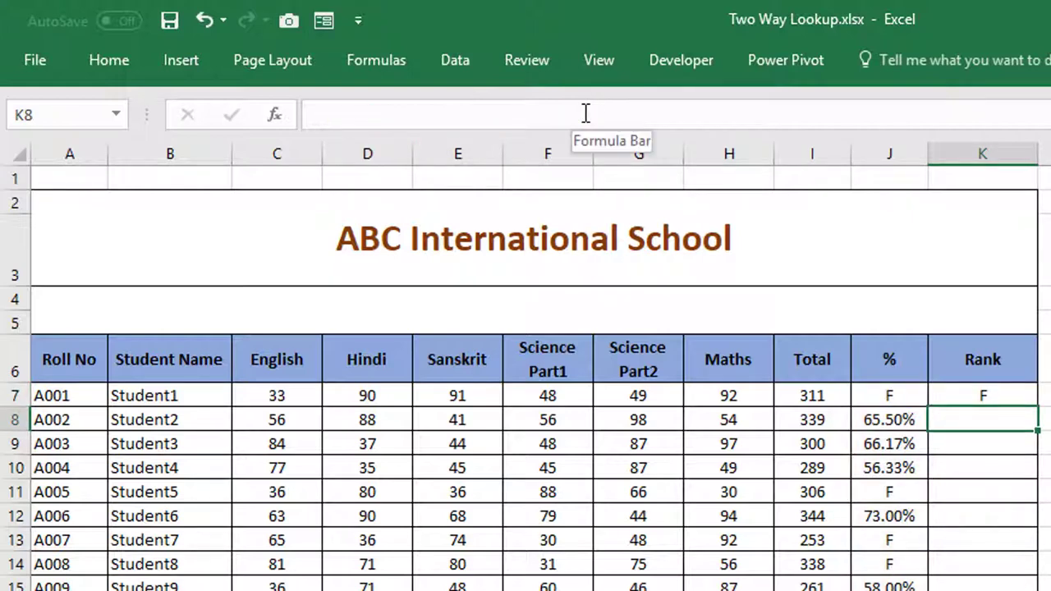
# Fill the rank formula from K7 down the Rank column for all students.
pyautogui.click(985, 394)
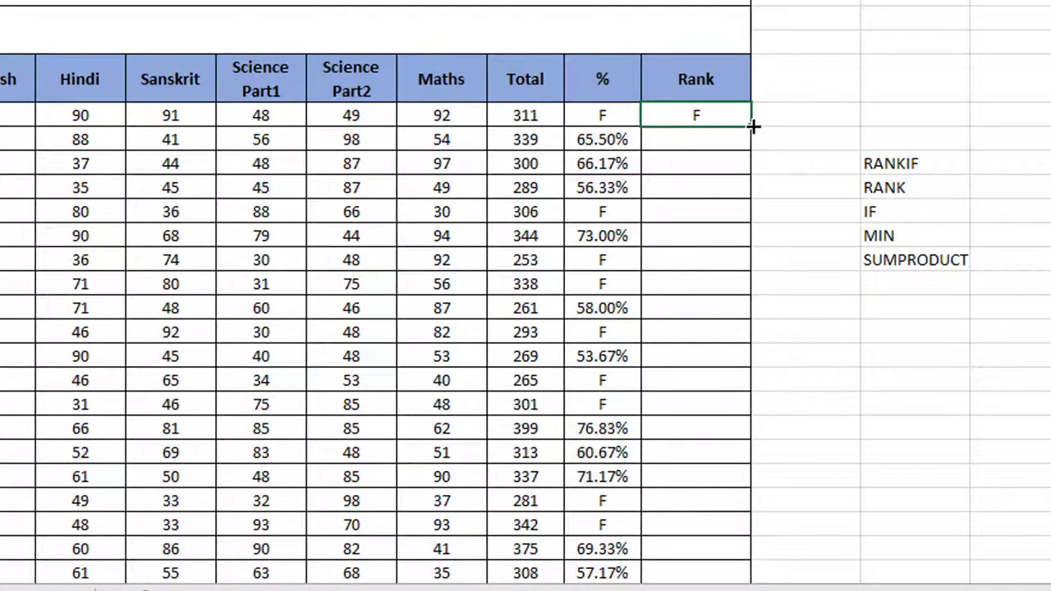
pyautogui.doubleClick(753, 125)
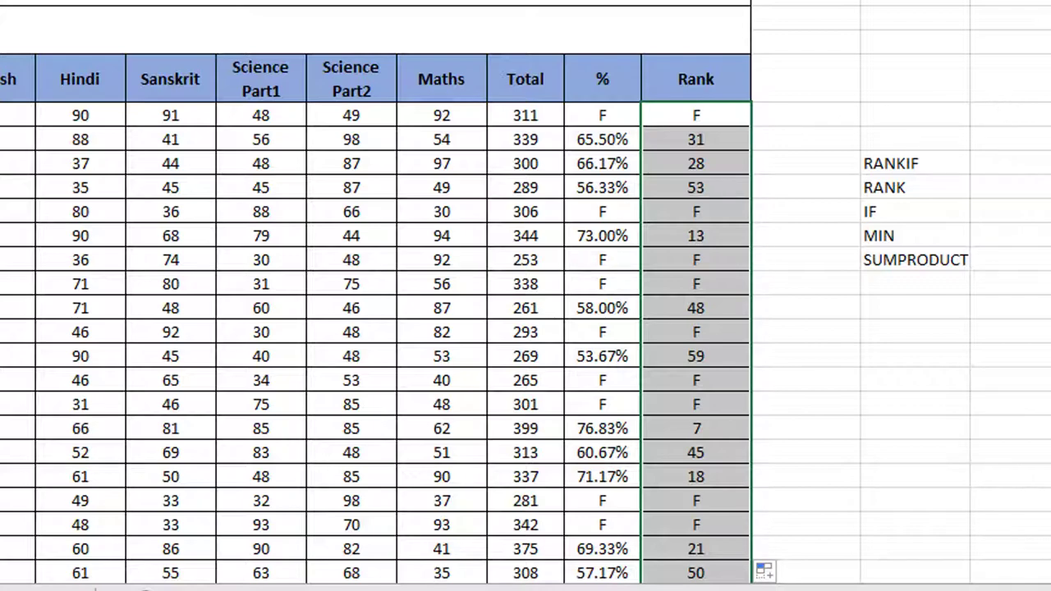
# Review the filled Rank column against the percentages down to the last student, returning to Student1's rank.
pyautogui.scroll(-15, 525, 295)
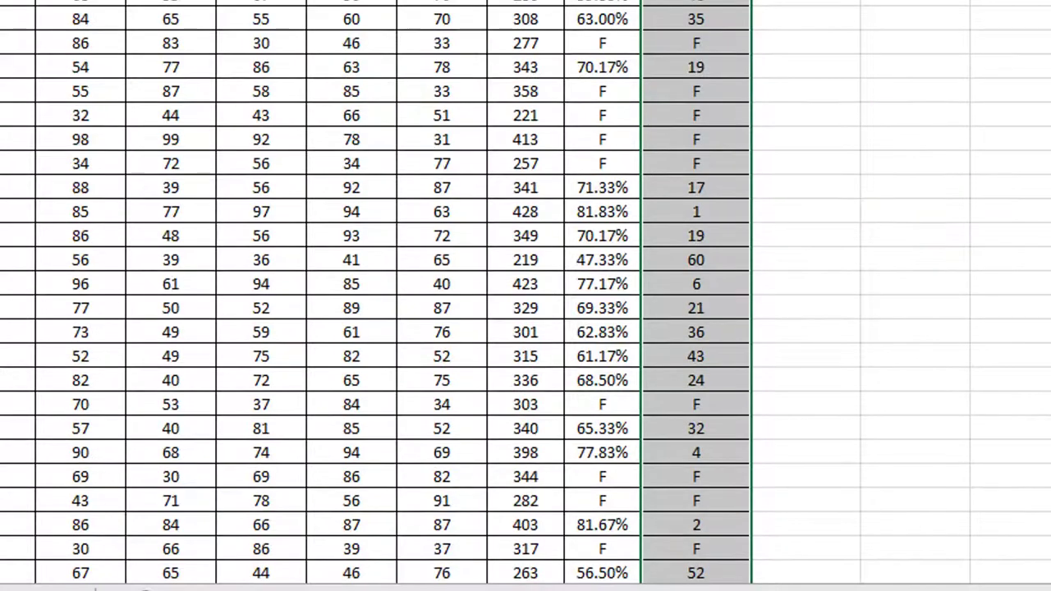
pyautogui.scroll(-8, 526, 295)
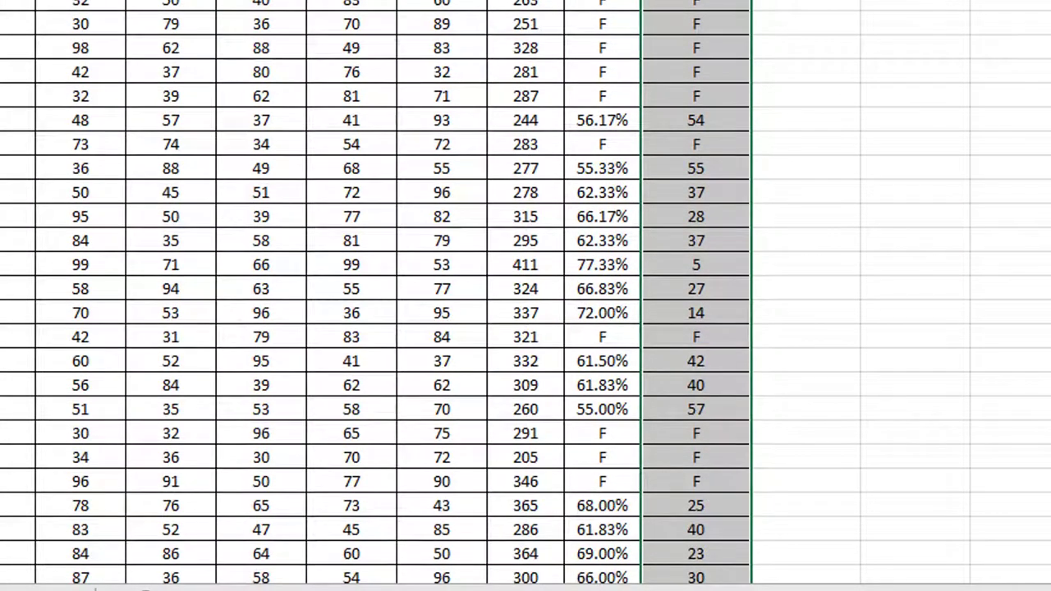
pyautogui.scroll(-1, 525, 295)
pyautogui.scroll(20, 526, 296)
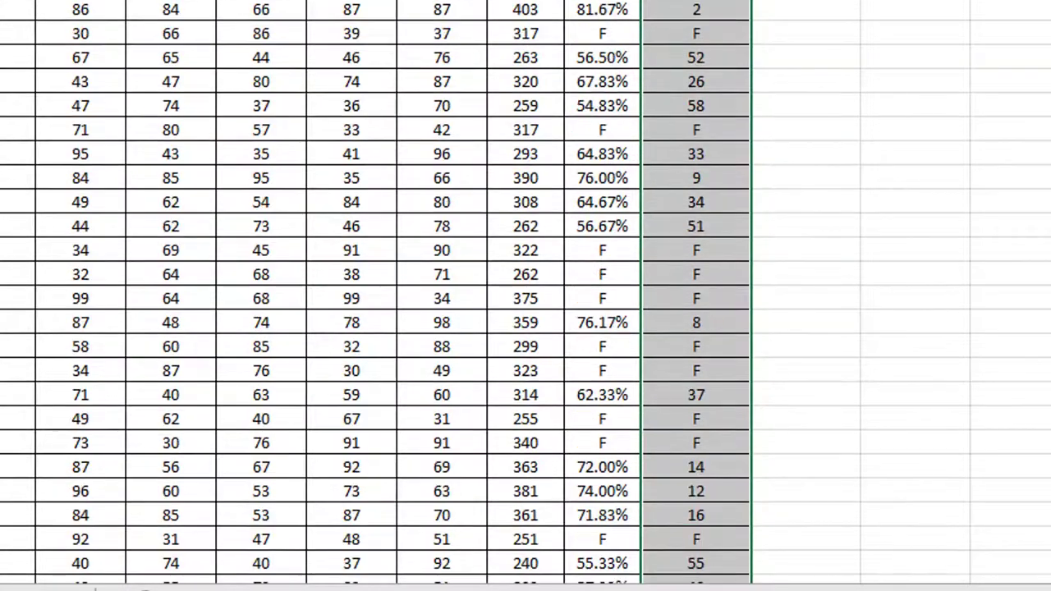
pyautogui.scroll(-15, 525, 296)
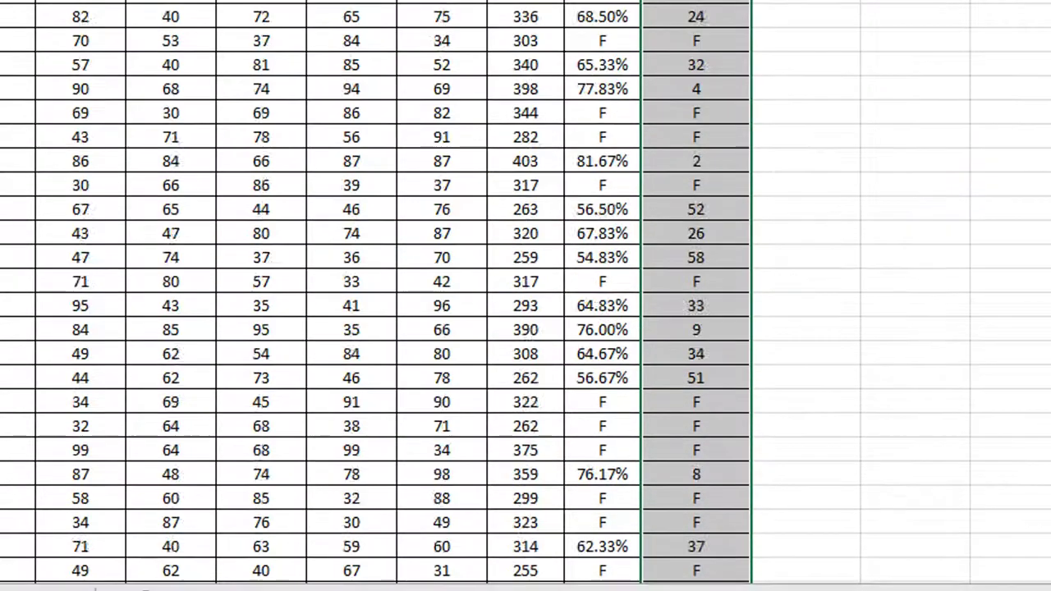
pyautogui.scroll(-2, 525, 295)
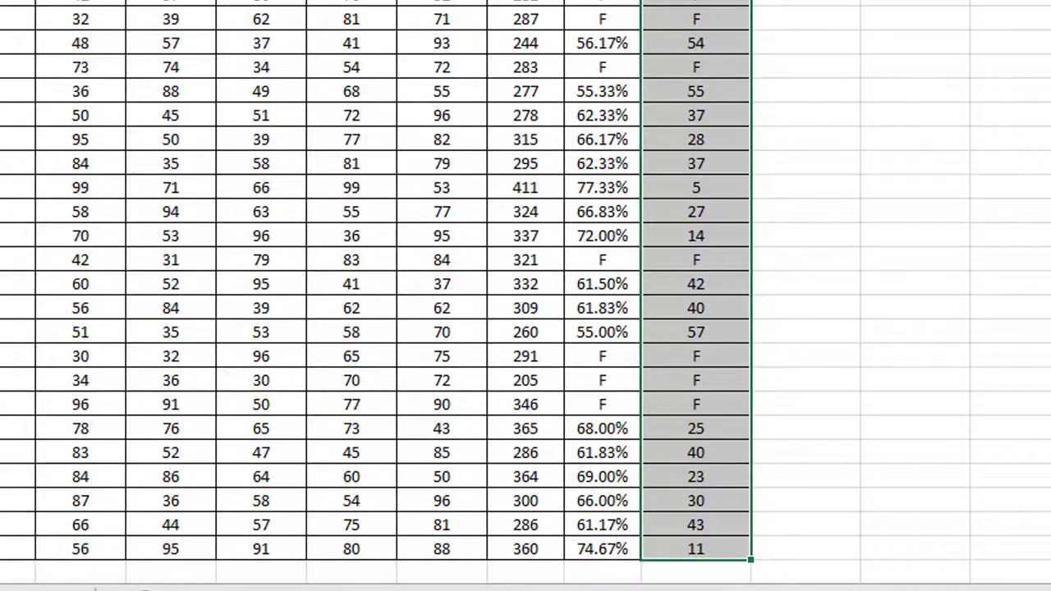
pyautogui.scroll(17, 889, 87)
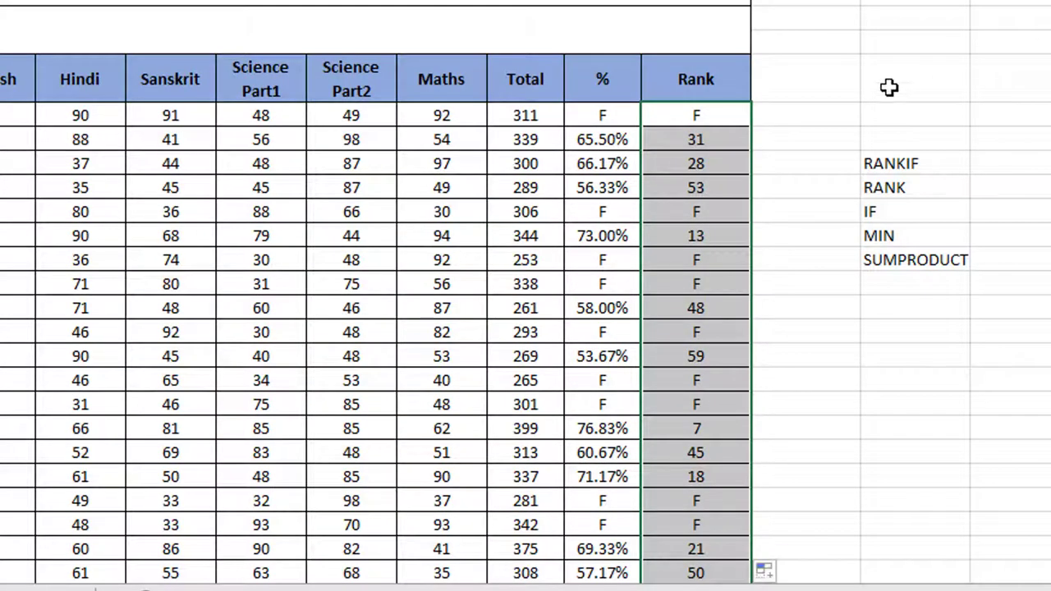
pyautogui.click(783, 106)
pyautogui.click(710, 114)
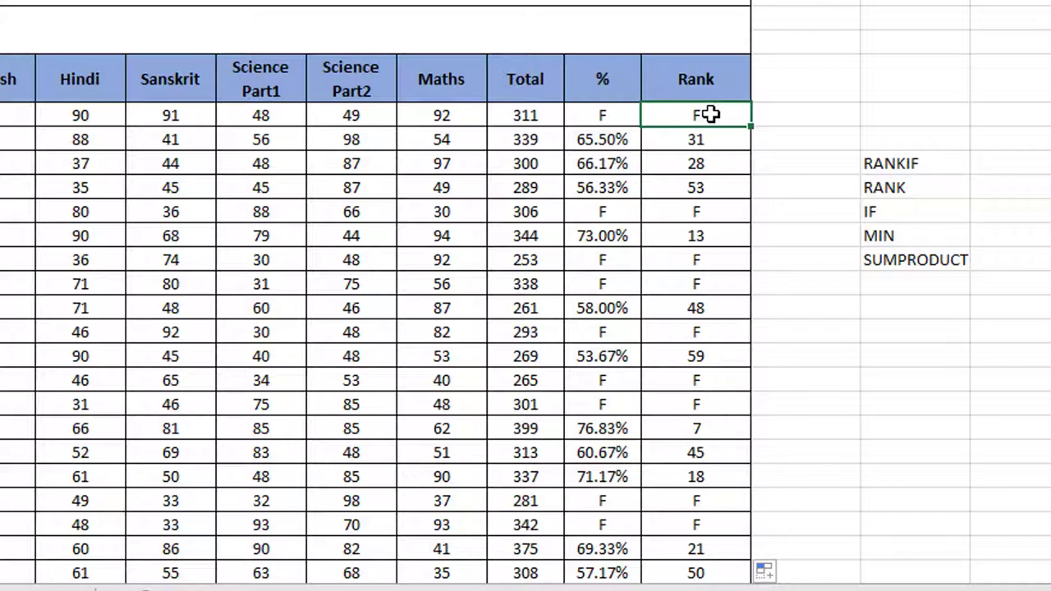
# Add filters to the marksheet's header row and filter the % column to exclude the "F" entries.
pyautogui.click(588, 97)
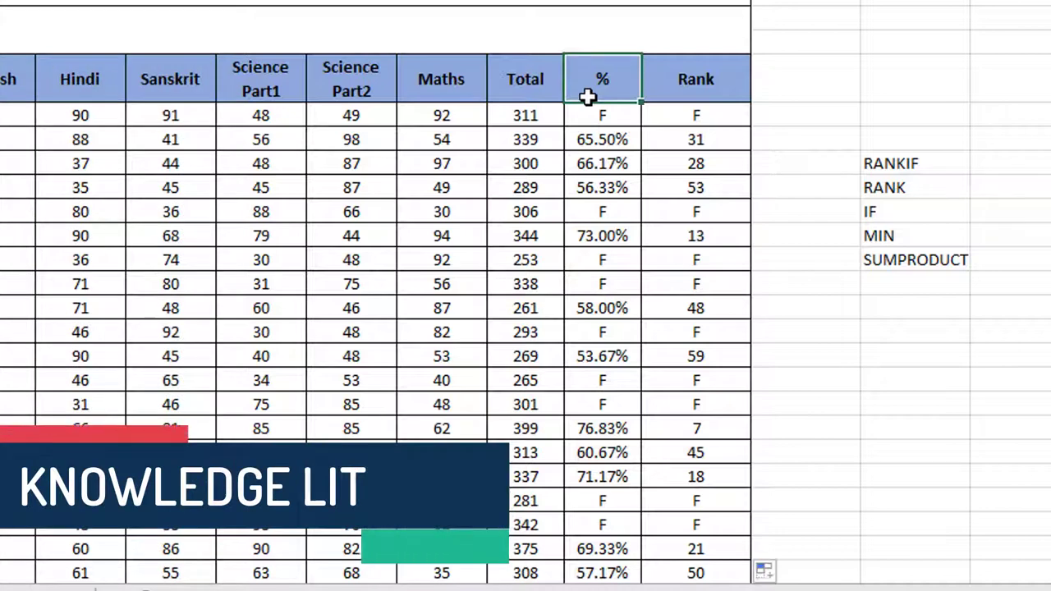
pyautogui.hotkey('ctrl', 'shift', 'l')
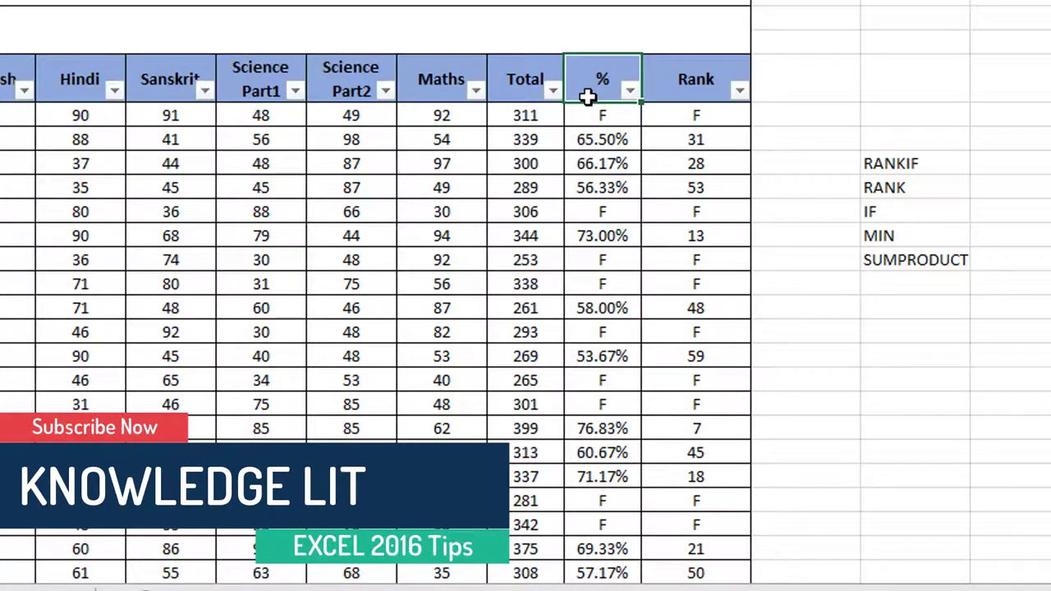
pyautogui.click(630, 90)
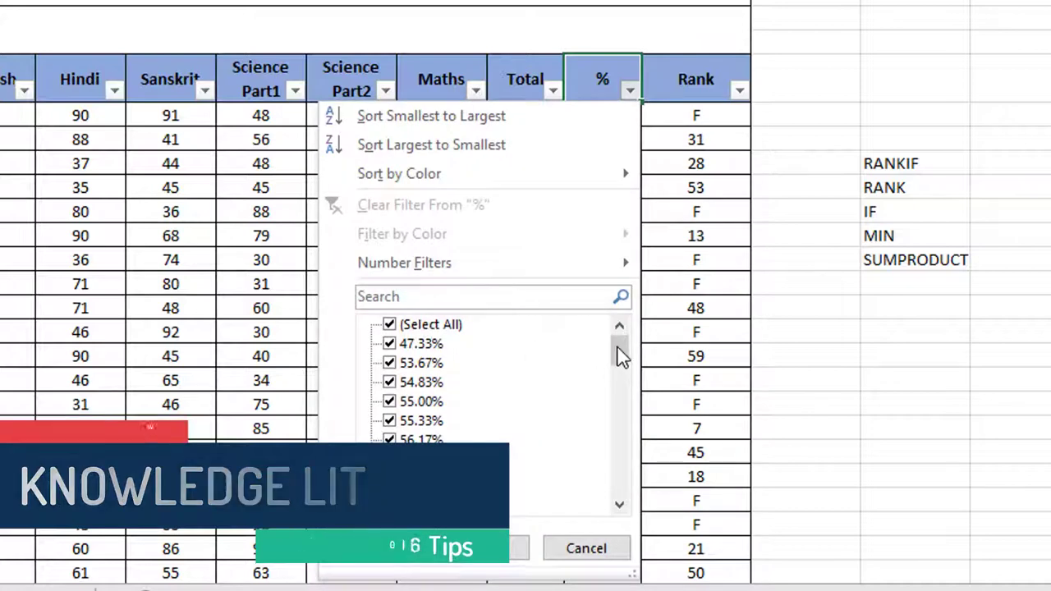
pyautogui.moveTo(624, 357); pyautogui.dragTo(615, 501)
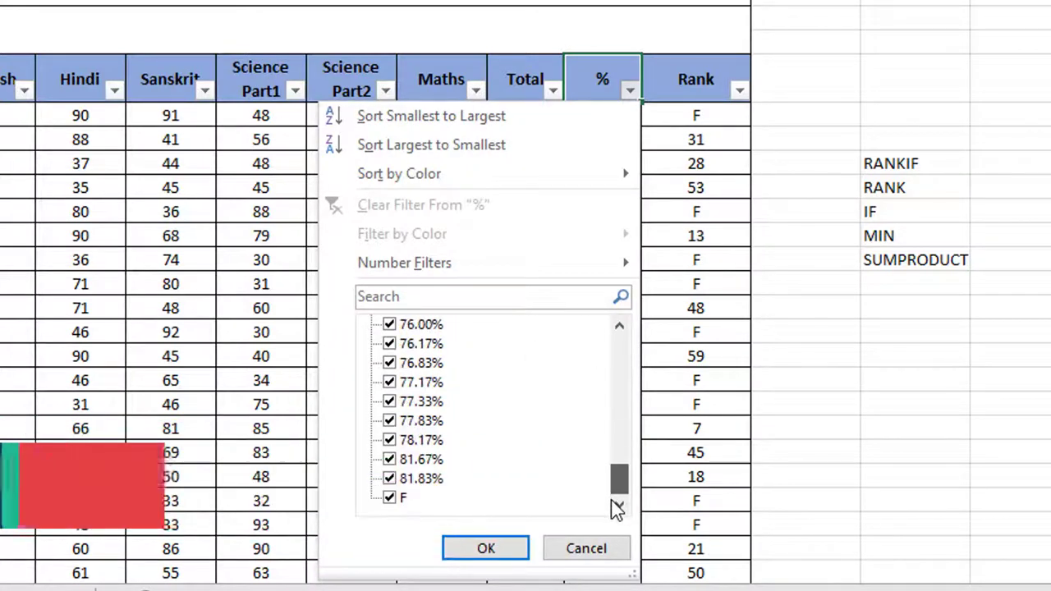
pyautogui.click(389, 498)
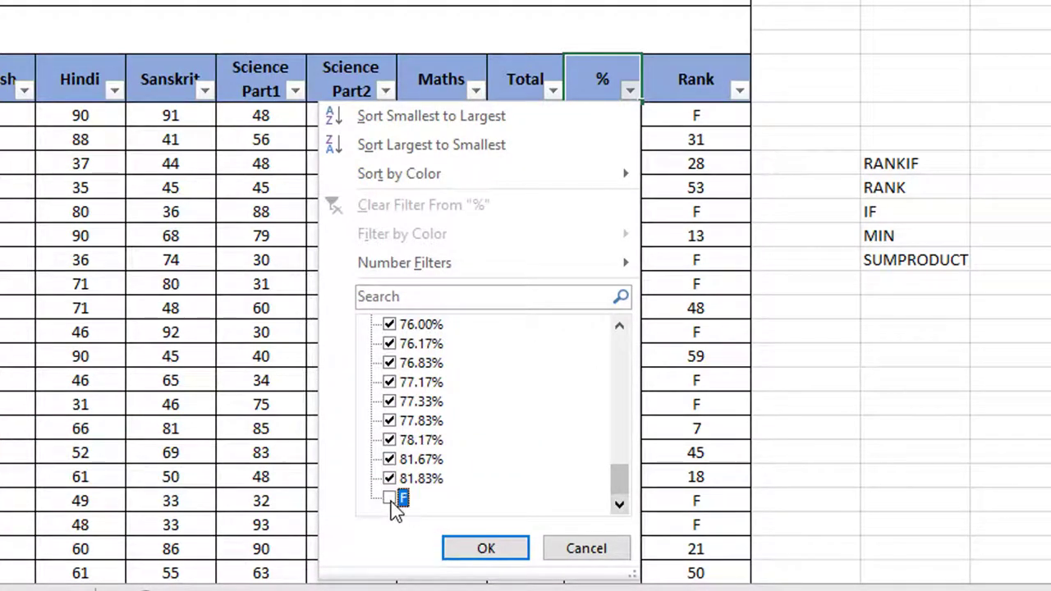
pyautogui.click(465, 555)
# Select the filtered percentages from Student2 down to the last student and check their count.
pyautogui.click(604, 117)
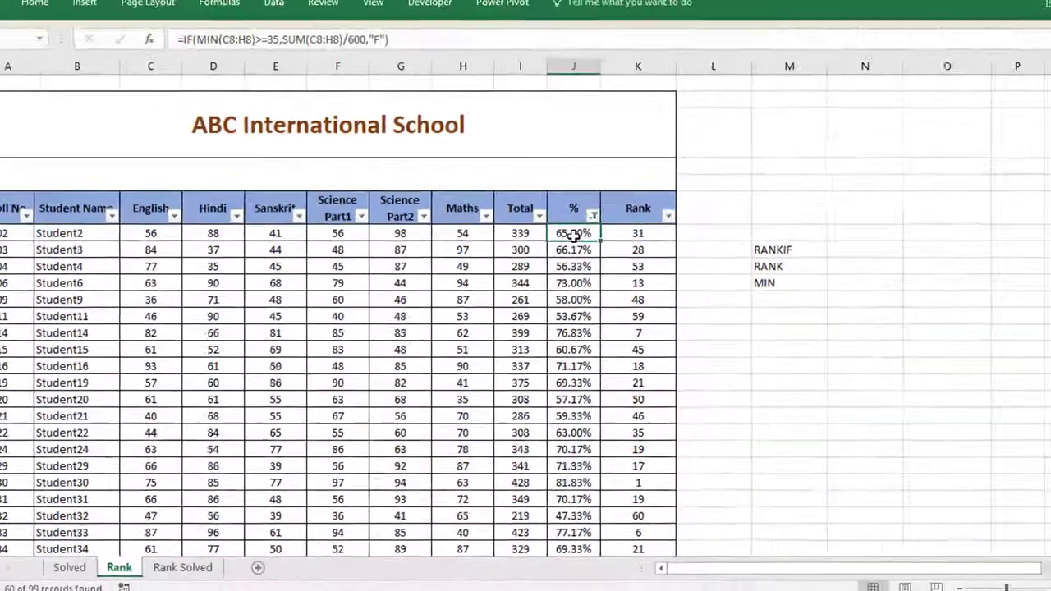
pyautogui.hotkey('ctrl', 'shift', 'Down')
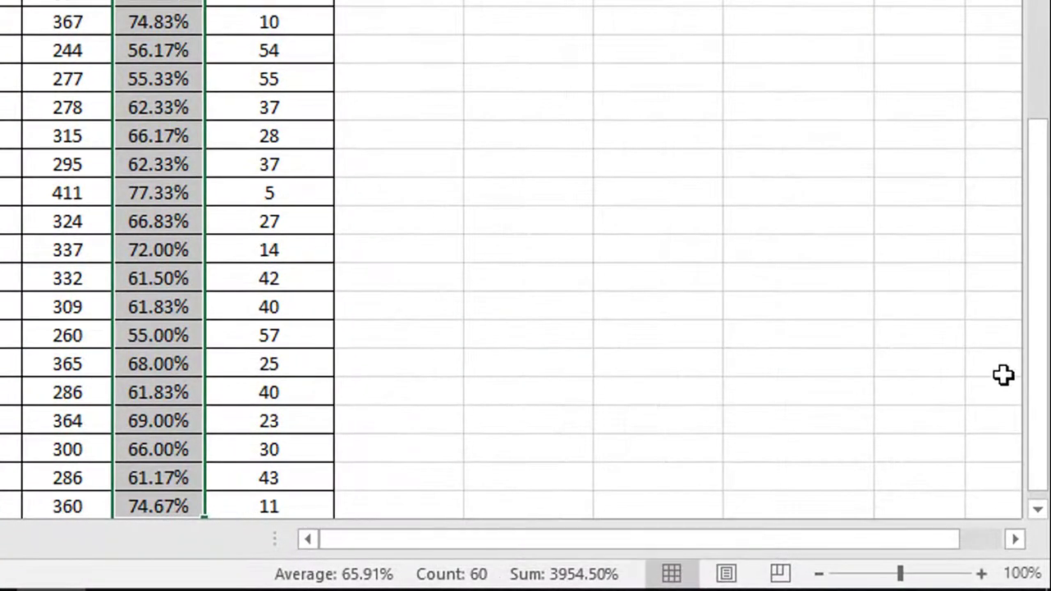
pyautogui.moveTo(1038, 385); pyautogui.dragTo(1039, 33)
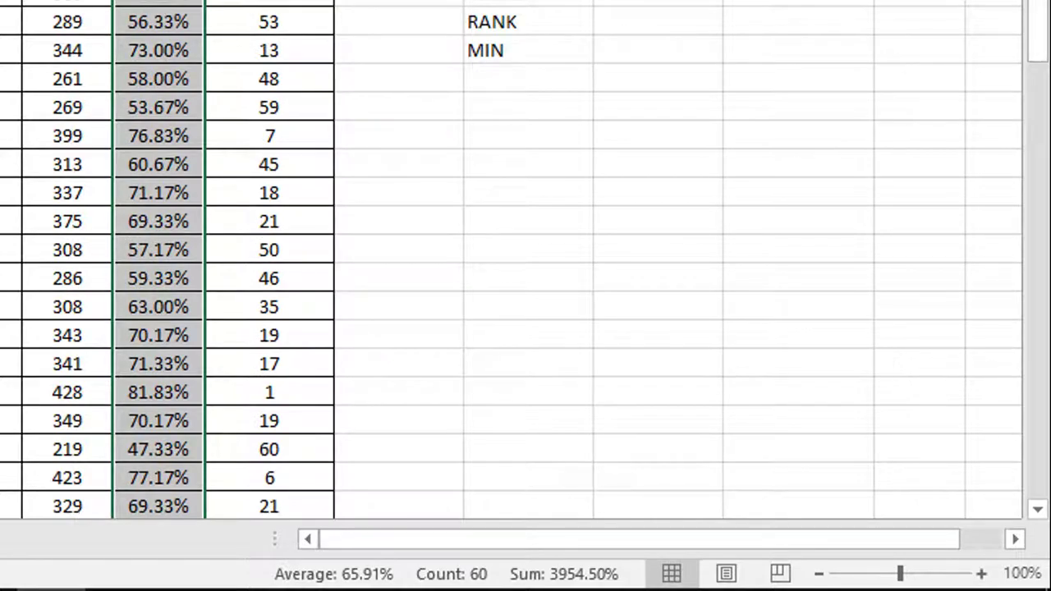
# Select all values in the % column's filter again to show every student.
pyautogui.click(295, 18)
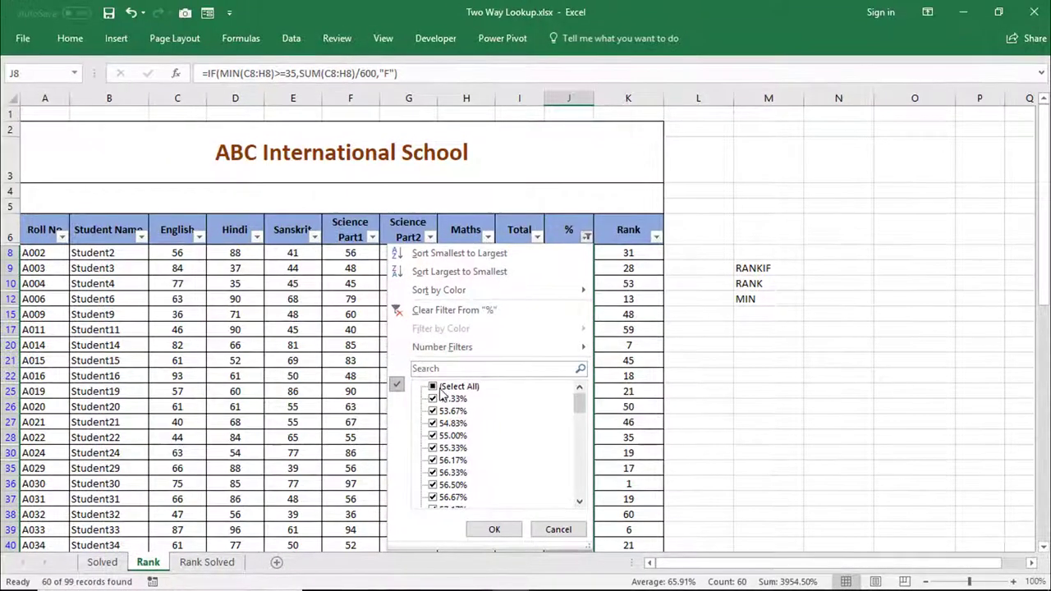
pyautogui.click(442, 387)
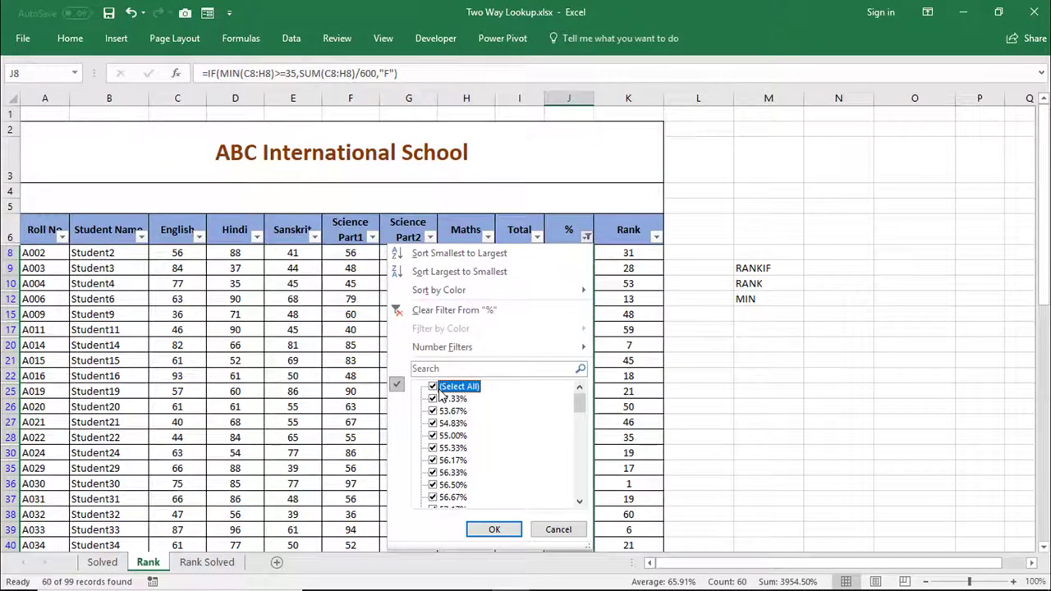
pyautogui.click(494, 530)
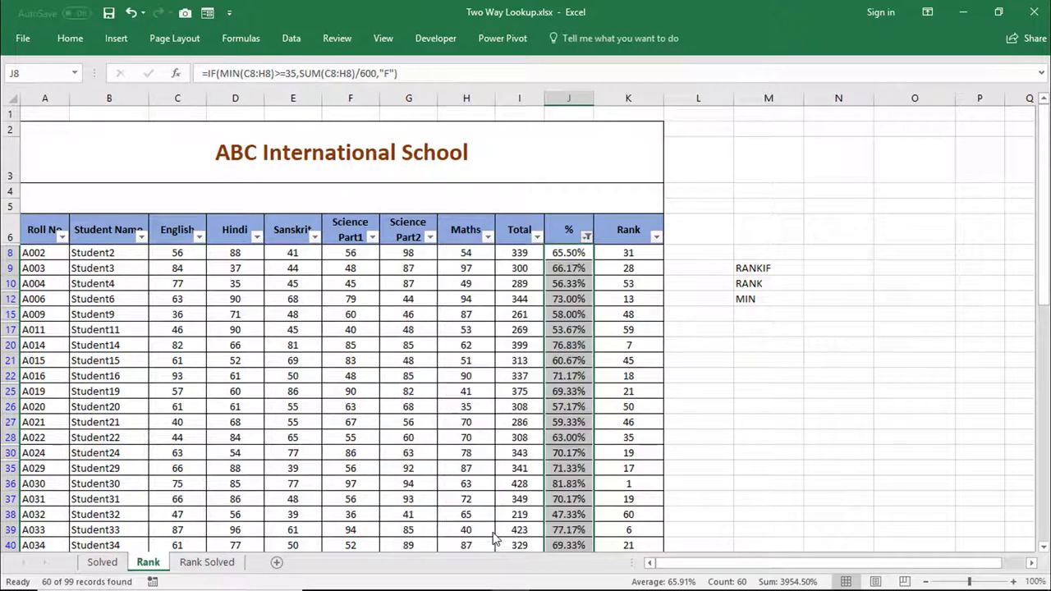
# Sort the whole marksheet, from the Roll No header to the last row, by Rank values from Smallest to Largest using a custom sort.
pyautogui.click(30, 222)
pyautogui.hotkey('ctrl', 'shift', 'Right')
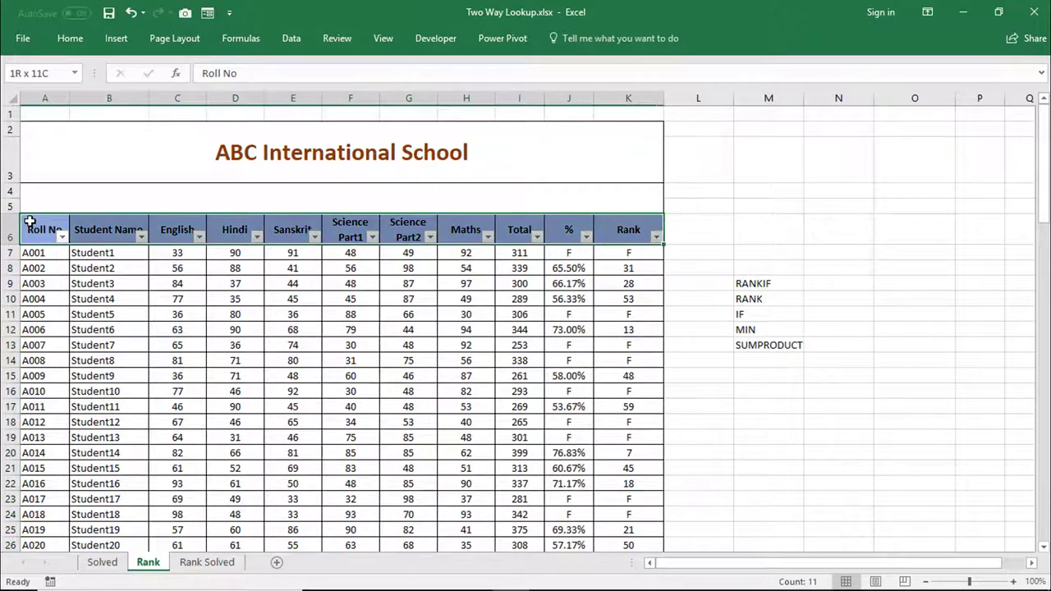
pyautogui.hotkey('ctrl', 'shift', 'Down')
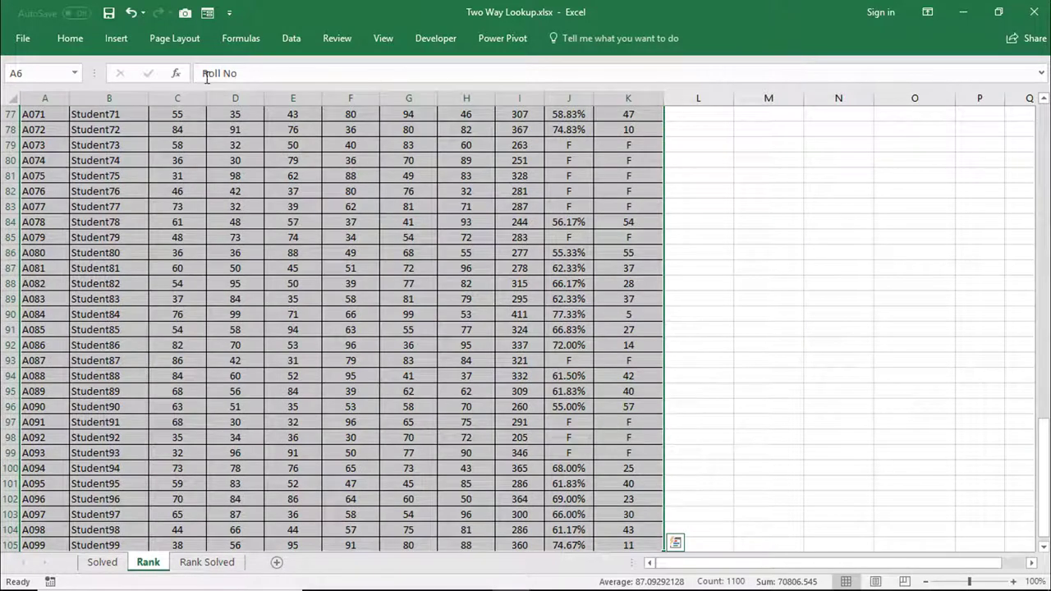
pyautogui.click(78, 38)
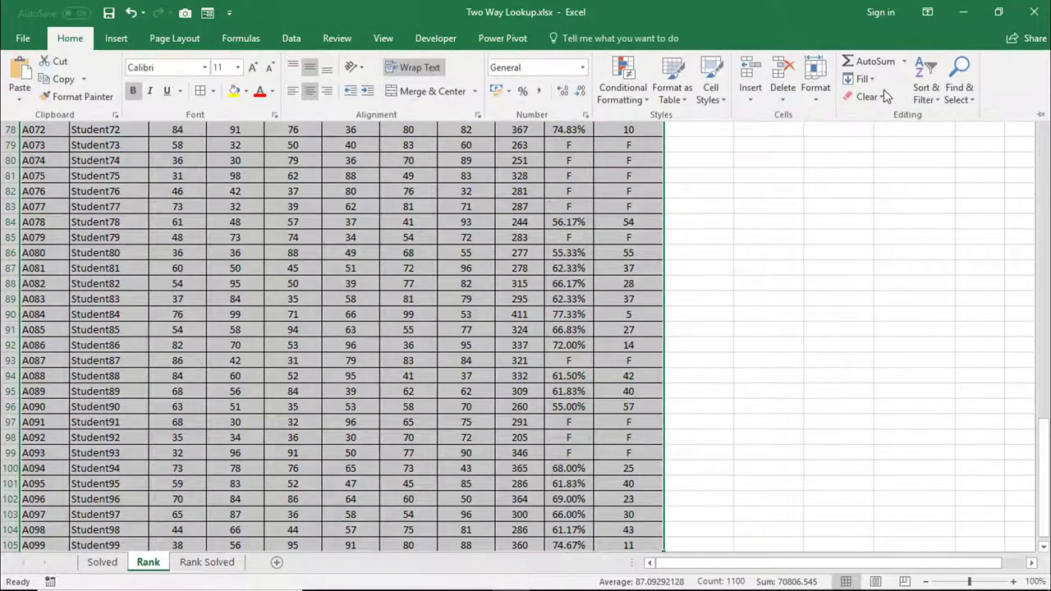
pyautogui.click(934, 98)
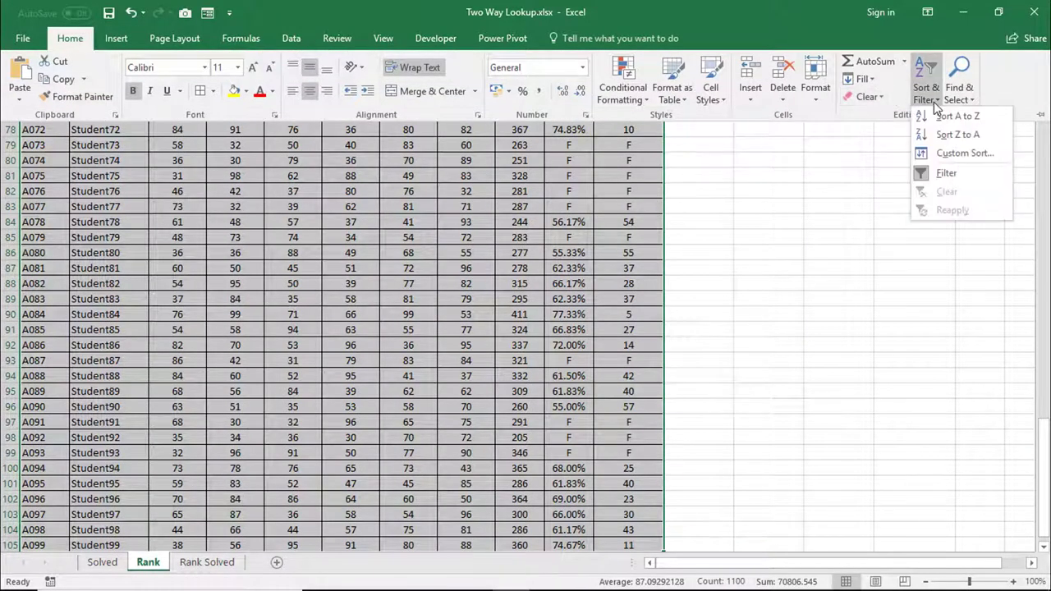
pyautogui.click(952, 152)
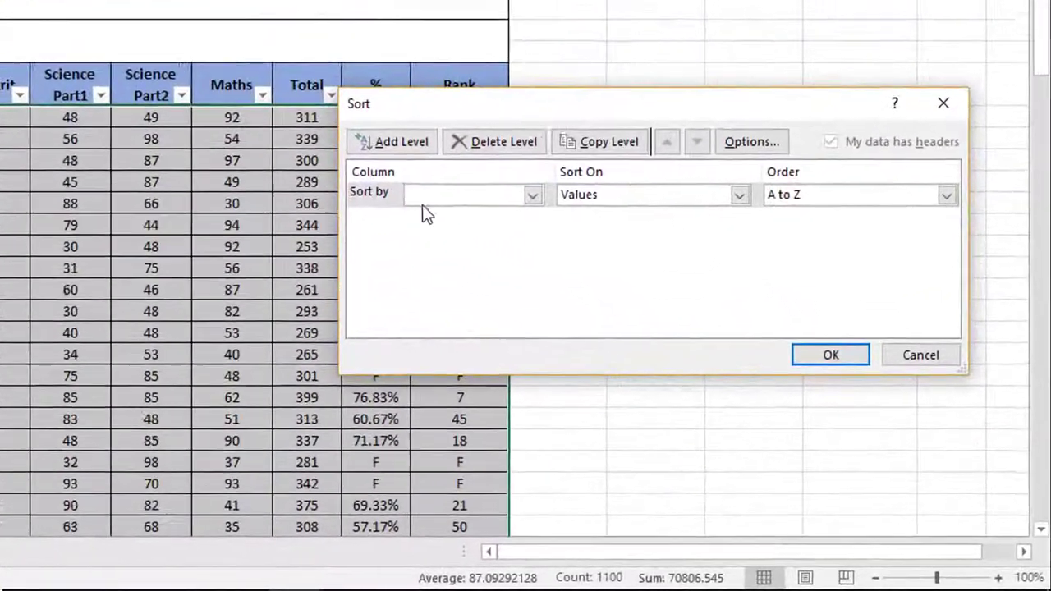
pyautogui.click(592, 277)
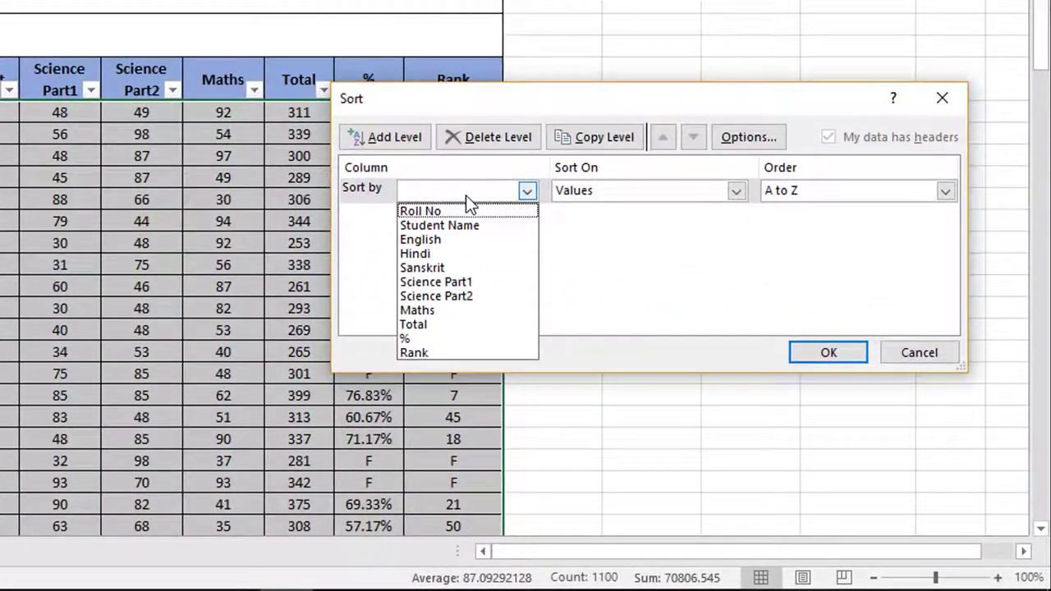
pyautogui.click(436, 354)
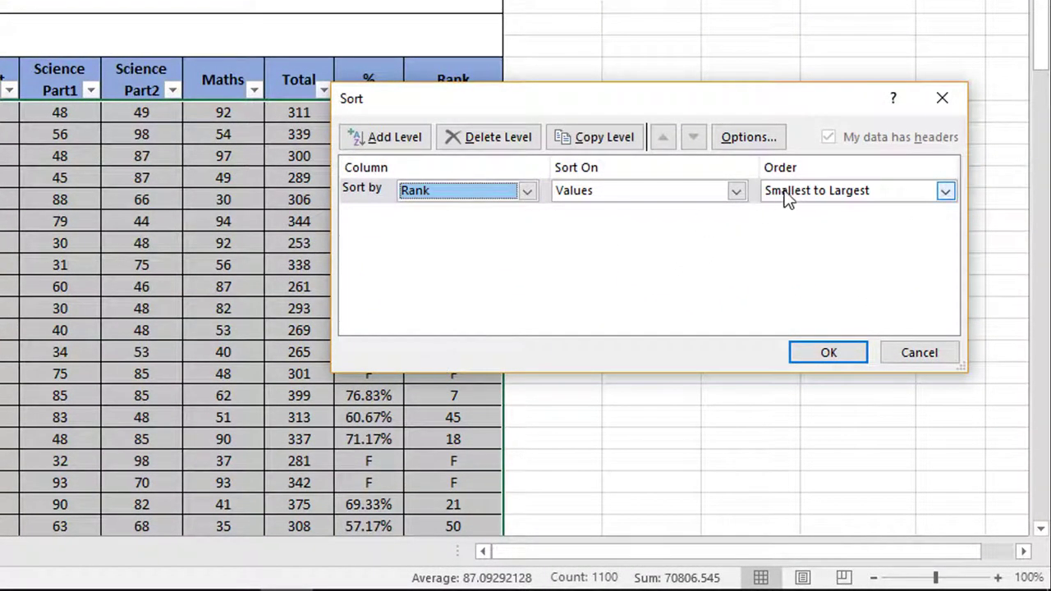
pyautogui.click(823, 353)
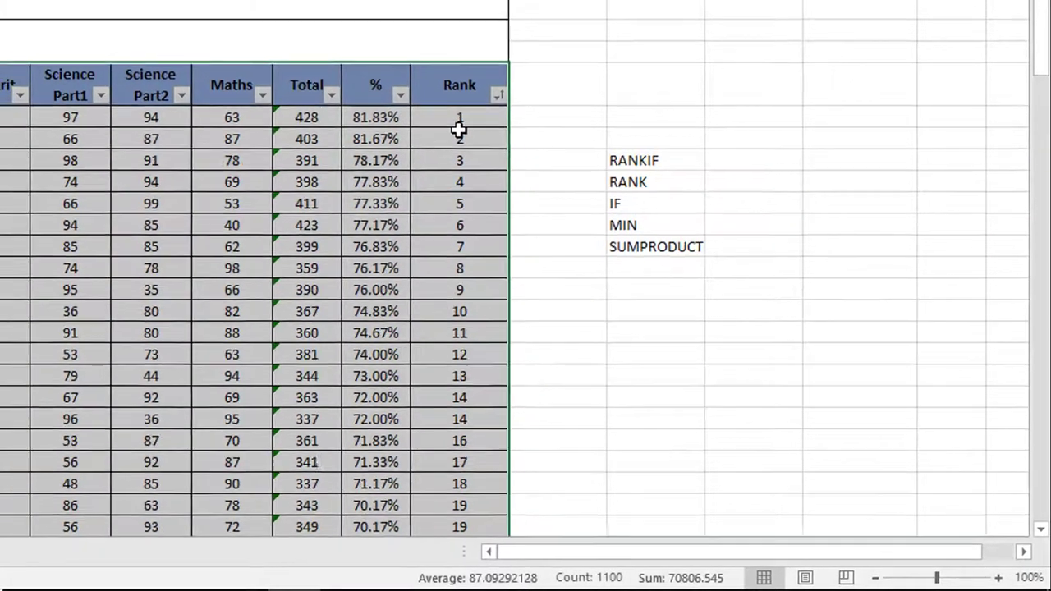
# Examine the sorted ranks against the percentages from the first-ranked student down to the last "F" row.
pyautogui.click(458, 127)
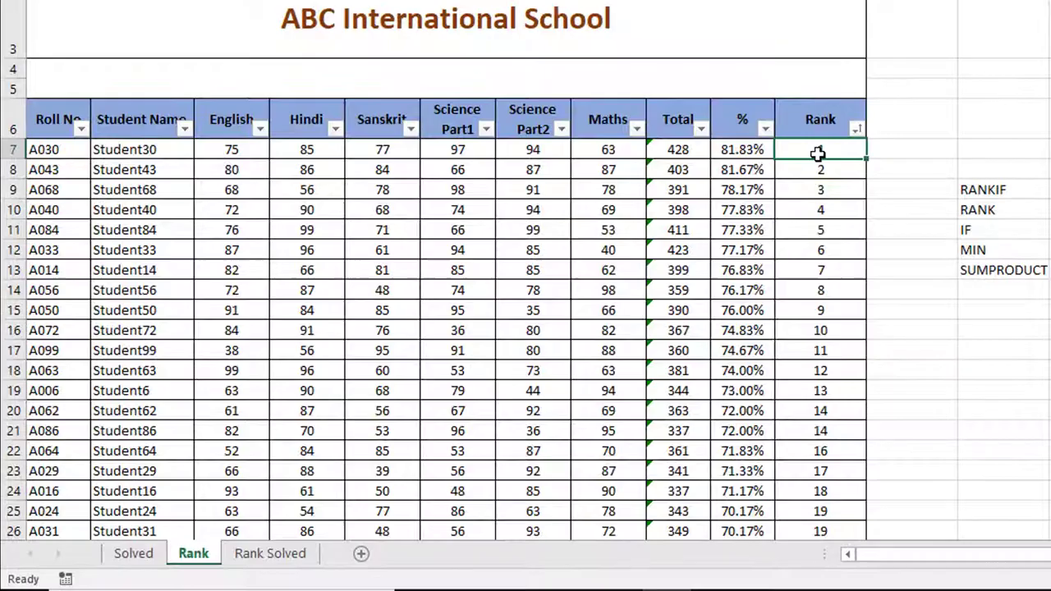
pyautogui.press('Down')
pyautogui.press('Down')
pyautogui.press('Down')
pyautogui.press('Down')
pyautogui.press('Down')
pyautogui.press('Down')
pyautogui.press('Down')
pyautogui.press('Down')
pyautogui.press('Down')
pyautogui.press('Down')
pyautogui.press('Down')
pyautogui.press('Down')
pyautogui.press('Down')
pyautogui.press('Down')
pyautogui.press('Down')
pyautogui.press('Down')
pyautogui.press('Down')
pyautogui.press('Down')
pyautogui.press('Down')
pyautogui.press('Down')
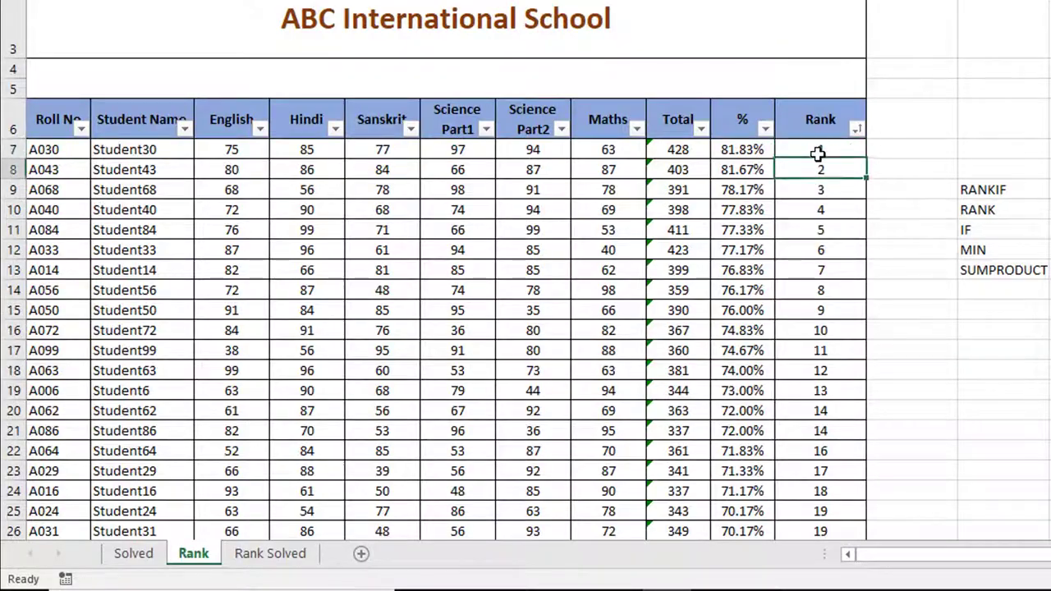
pyautogui.press('Down')
pyautogui.press('Down')
pyautogui.press('Down')
pyautogui.press('Down')
pyautogui.press('Down')
pyautogui.press('Down')
pyautogui.press('Down')
pyautogui.press('Down')
pyautogui.press('Down')
pyautogui.press('Down')
pyautogui.press('Down')
pyautogui.press('Down')
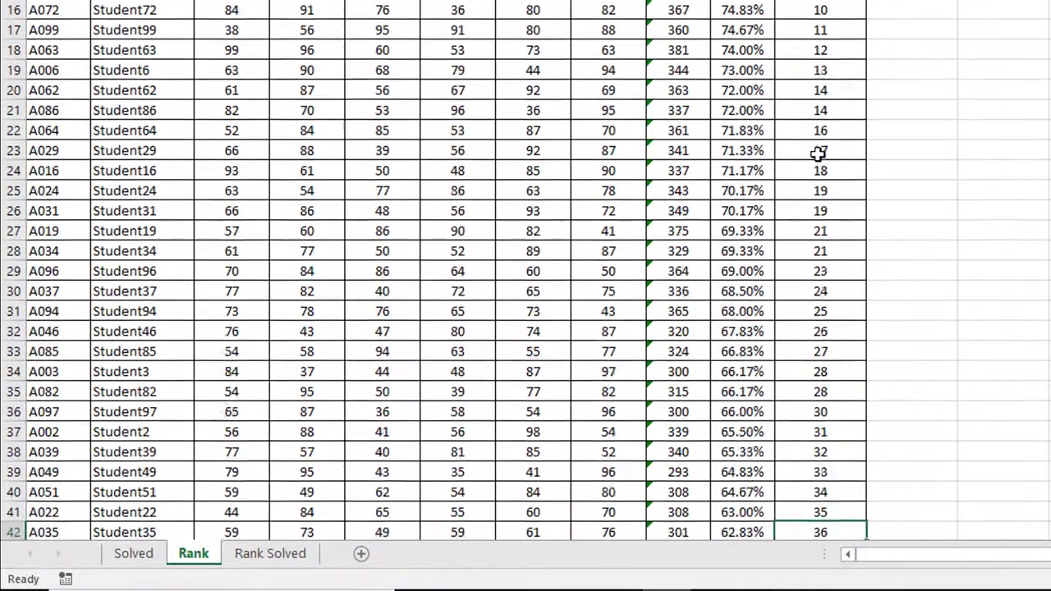
pyautogui.press('Down')
pyautogui.press('Down')
pyautogui.press('Down')
pyautogui.press('Down')
pyautogui.press('Down')
pyautogui.press('Down')
pyautogui.press('Down')
pyautogui.press('Down')
pyautogui.press('Down')
pyautogui.press('Down')
pyautogui.press('Down')
pyautogui.press('Down')
pyautogui.press('Down')
pyautogui.press('Down')
pyautogui.press('Down')
pyautogui.press('Down')
pyautogui.press('Down')
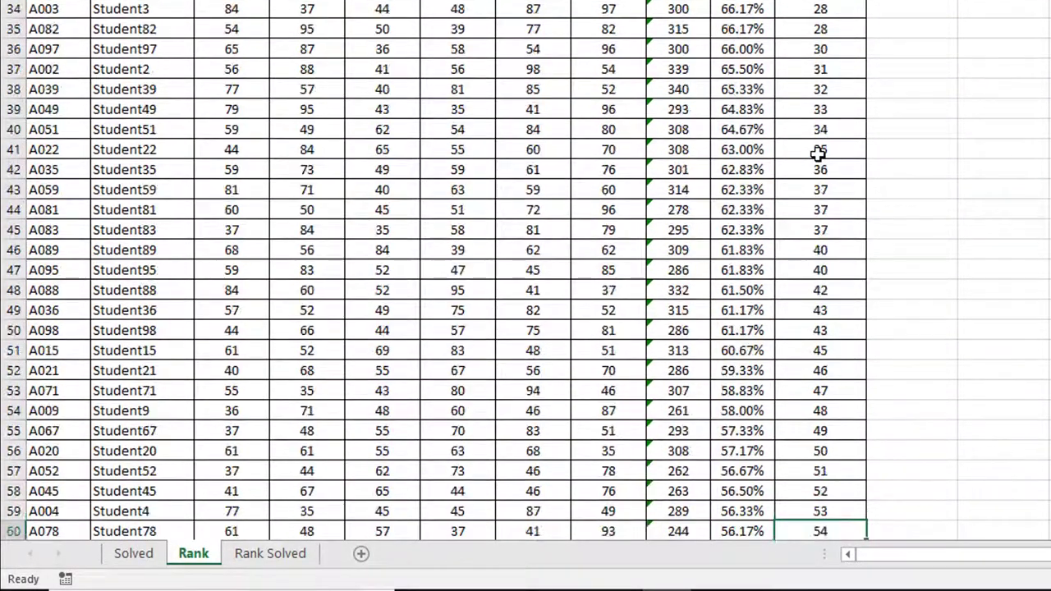
pyautogui.press('Up')
pyautogui.press('Up')
pyautogui.press('Up')
pyautogui.press('Up')
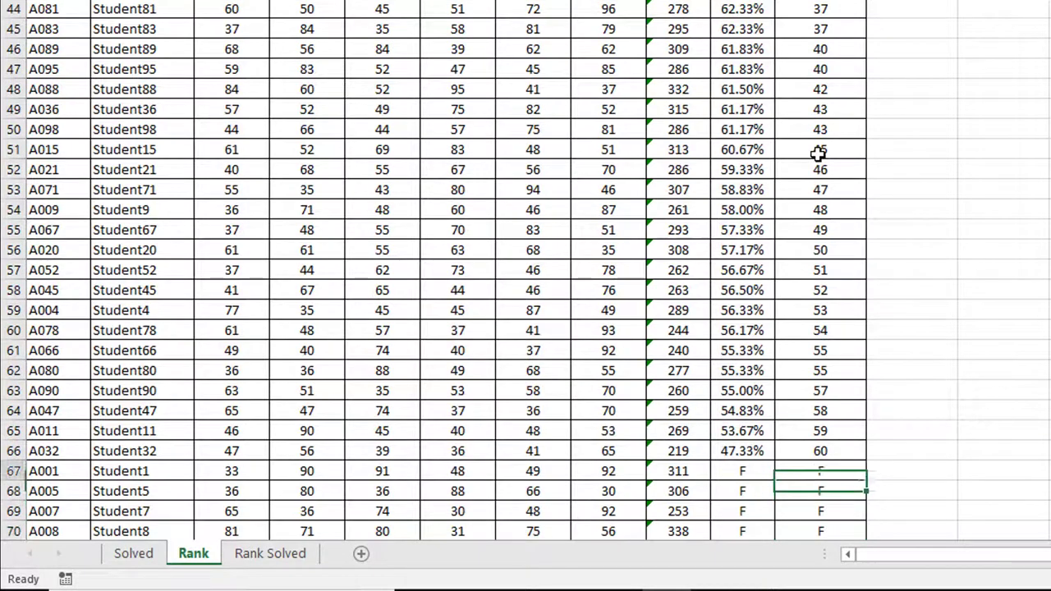
pyautogui.press('Down')
pyautogui.press('Down')
pyautogui.press('Down')
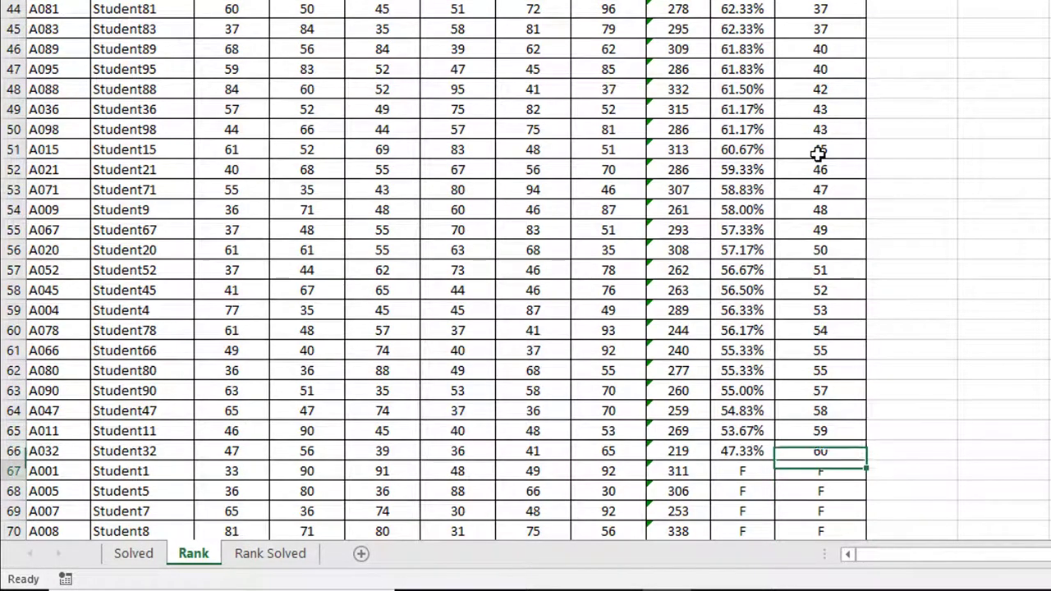
pyautogui.press('Down')
pyautogui.press('Down')
pyautogui.press('Down')
pyautogui.press('Down')
pyautogui.press('Down')
pyautogui.press('Down')
pyautogui.press('Down')
pyautogui.press('Down')
pyautogui.press('Down')
pyautogui.press('Down')
pyautogui.press('Down')
pyautogui.press('Down')
pyautogui.press('Down')
pyautogui.press('Down')
pyautogui.press('Down')
pyautogui.press('Down')
pyautogui.press('Down')
pyautogui.press('Down')
pyautogui.press('Down')
pyautogui.press('Down')
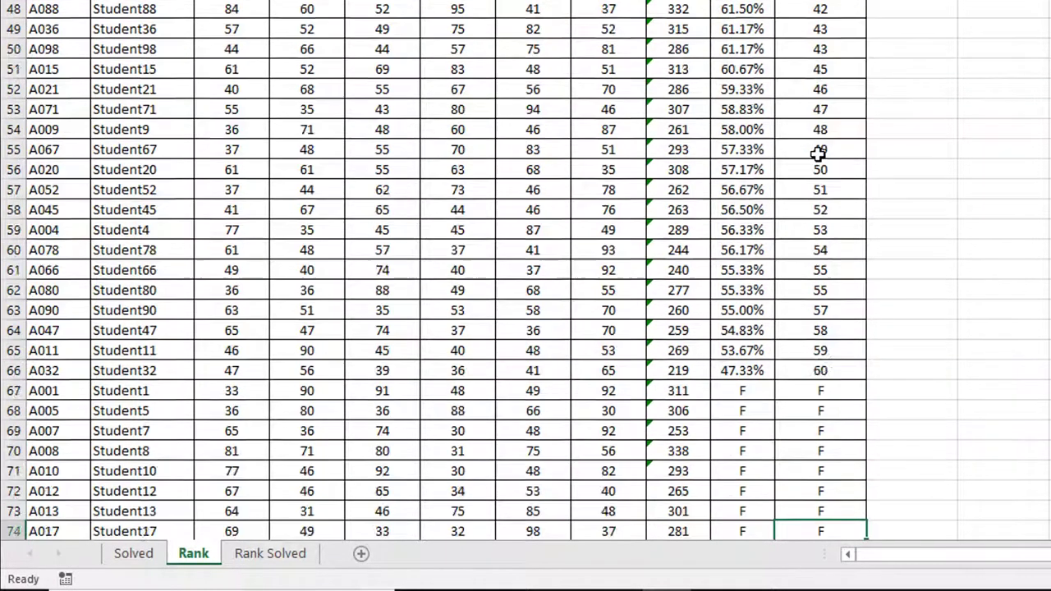
pyautogui.press('Down')
pyautogui.press('Down')
pyautogui.press('Down')
pyautogui.press('Down')
pyautogui.press('Down')
pyautogui.press('Down')
pyautogui.press('Down')
pyautogui.press('Down')
pyautogui.press('Down')
pyautogui.press('Down')
pyautogui.press('Down')
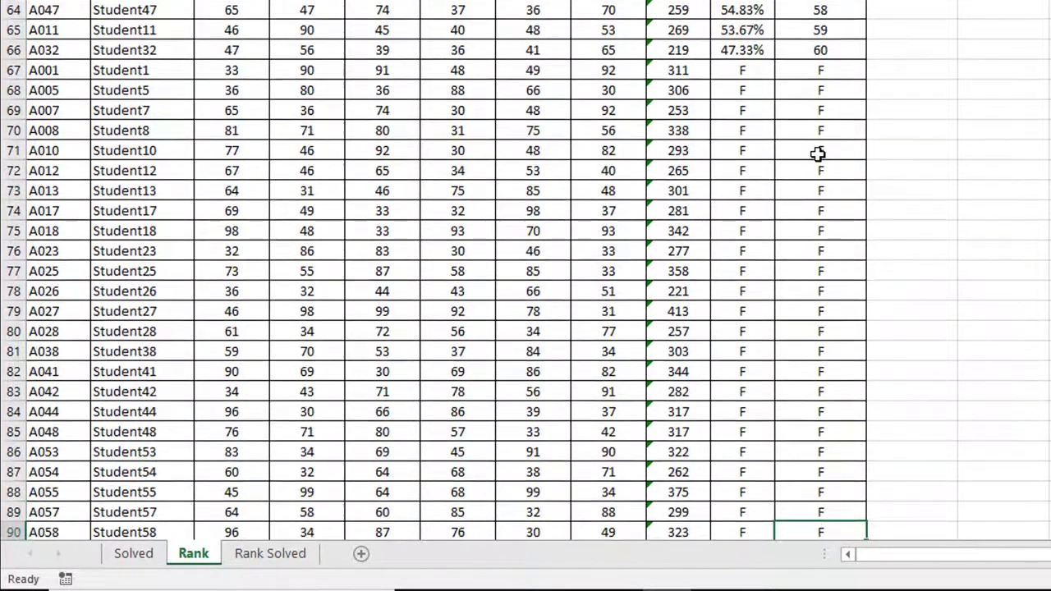
pyautogui.press('Down')
pyautogui.press('Down')
pyautogui.press('Down')
pyautogui.press('Down')
pyautogui.press('Down')
pyautogui.press('Down')
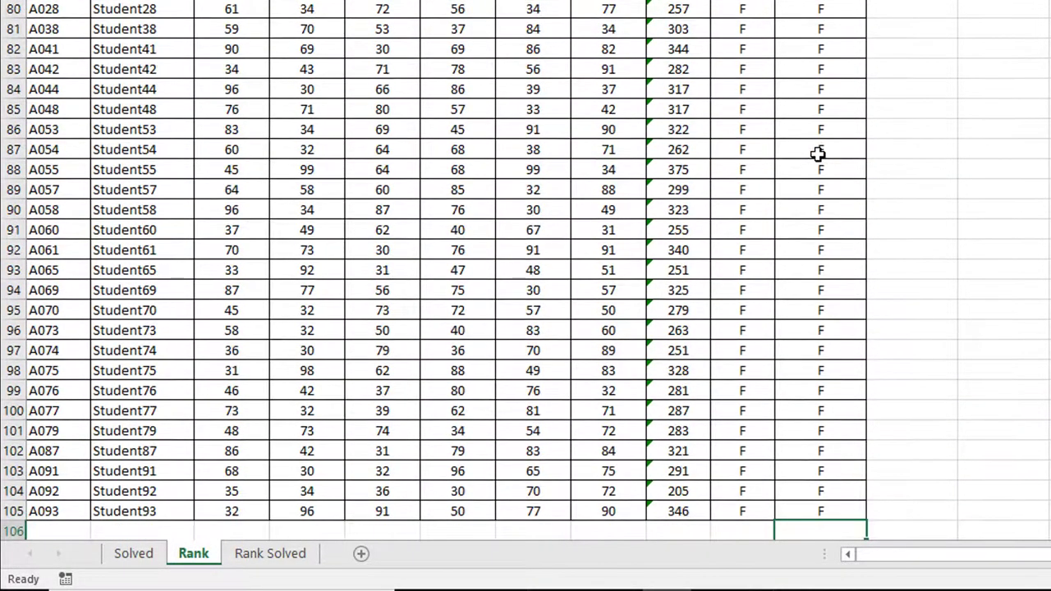
# Go back up through the sorted Rank column to its header, finishing on the empty cell M6 above the function list.
pyautogui.press('Up')
pyautogui.press('Up')
pyautogui.press('Up')
pyautogui.press('Up')
pyautogui.press('Up')
pyautogui.press('Up')
pyautogui.press('Up')
pyautogui.press('Up')
pyautogui.press('Up')
pyautogui.press('Up')
pyautogui.press('Up')
pyautogui.press('Up')
pyautogui.press('Up')
pyautogui.press('Up')
pyautogui.press('Up')
pyautogui.press('Up')
pyautogui.press('Up')
pyautogui.press('Up')
pyautogui.press('Up')
pyautogui.press('Up')
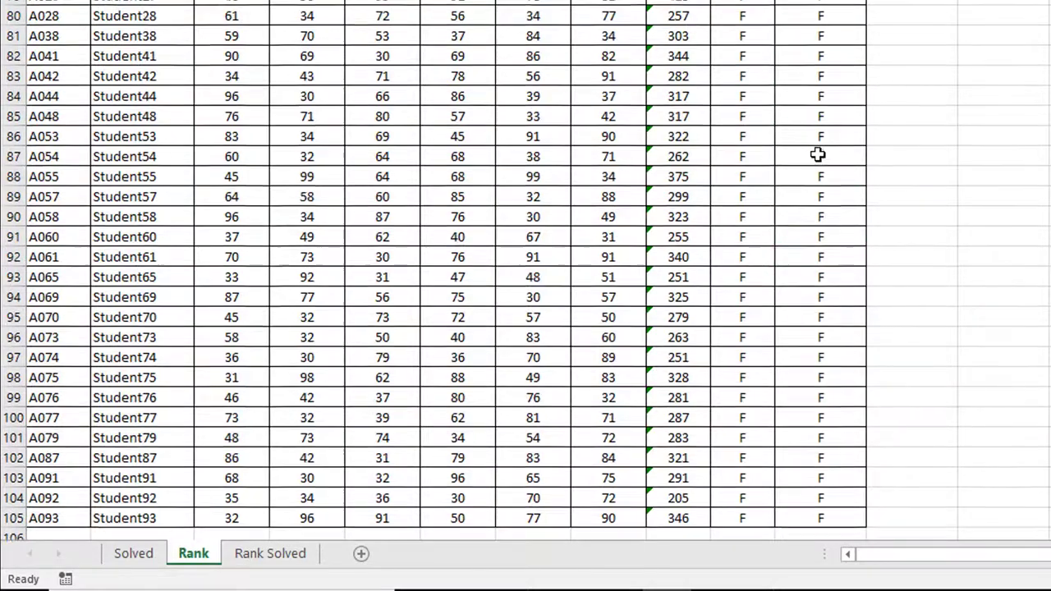
pyautogui.press('Up')
pyautogui.press('Up')
pyautogui.press('Up')
pyautogui.press('Up')
pyautogui.press('Up')
pyautogui.press('Up')
pyautogui.press('Up')
pyautogui.press('Up')
pyautogui.press('Up')
pyautogui.press('Up')
pyautogui.press('Up')
pyautogui.press('Up')
pyautogui.press('Up')
pyautogui.press('Up')
pyautogui.press('Up')
pyautogui.press('Up')
pyautogui.press('Up')
pyautogui.press('Up')
pyautogui.press('Up')
pyautogui.press('Up')
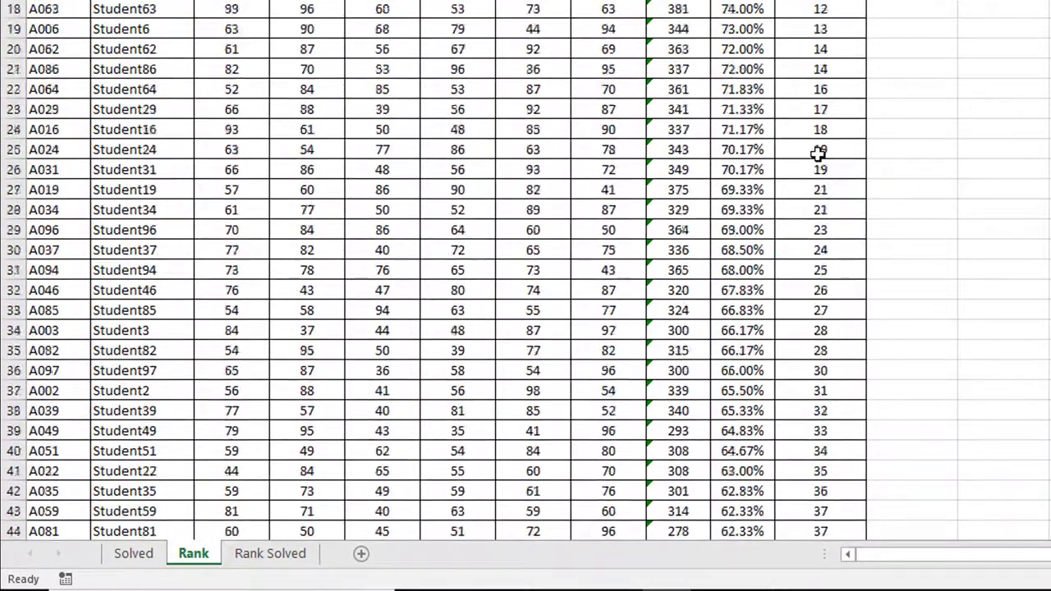
pyautogui.press('Up')
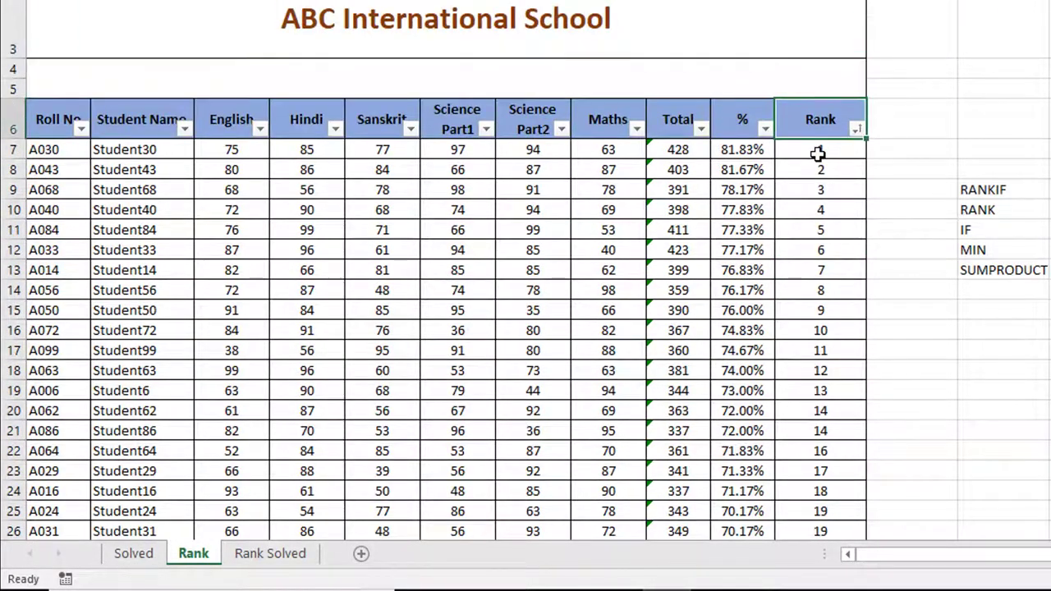
pyautogui.press('Down')
pyautogui.press('Up')
pyautogui.press('Right')
pyautogui.press('Right')
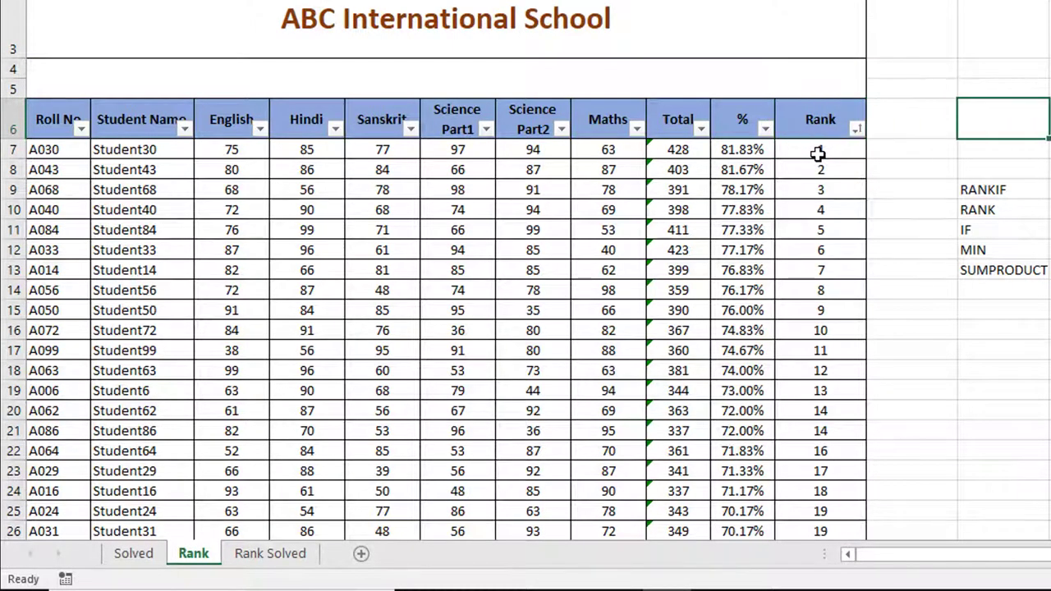
pyautogui.press('Down')
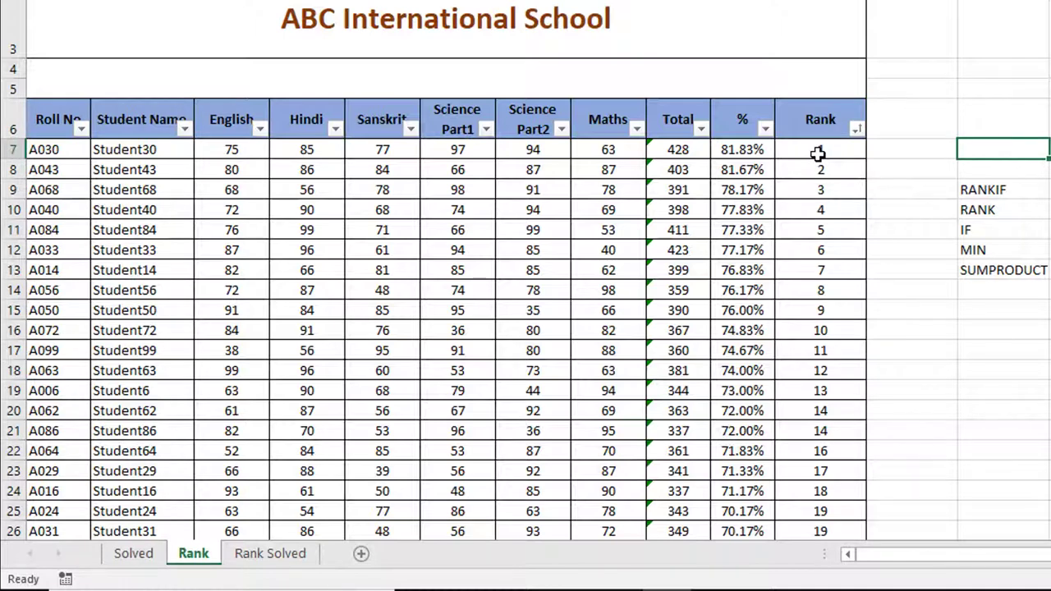